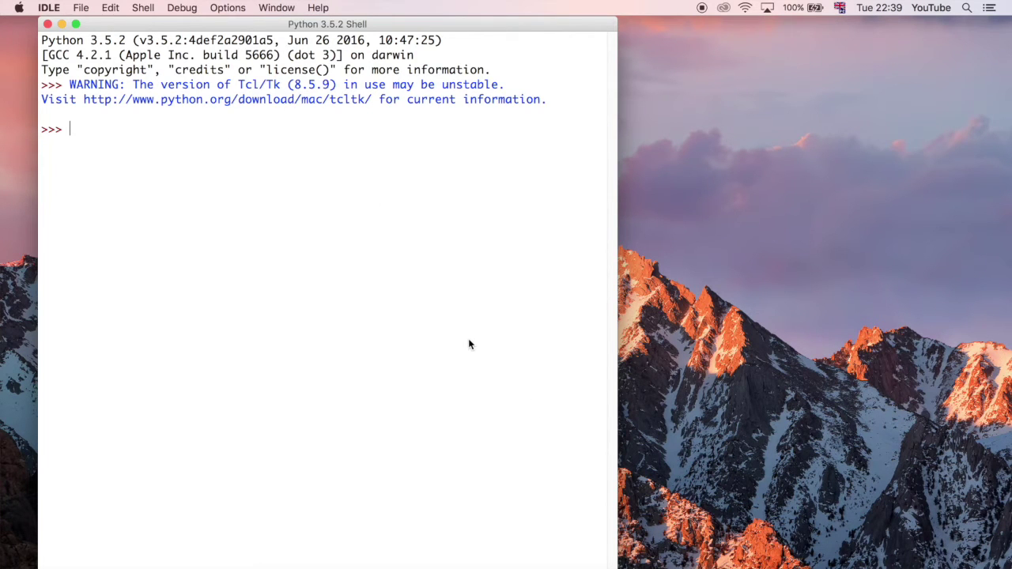
- Launch Google Chrome from system search
key("super+space")
type("ch")
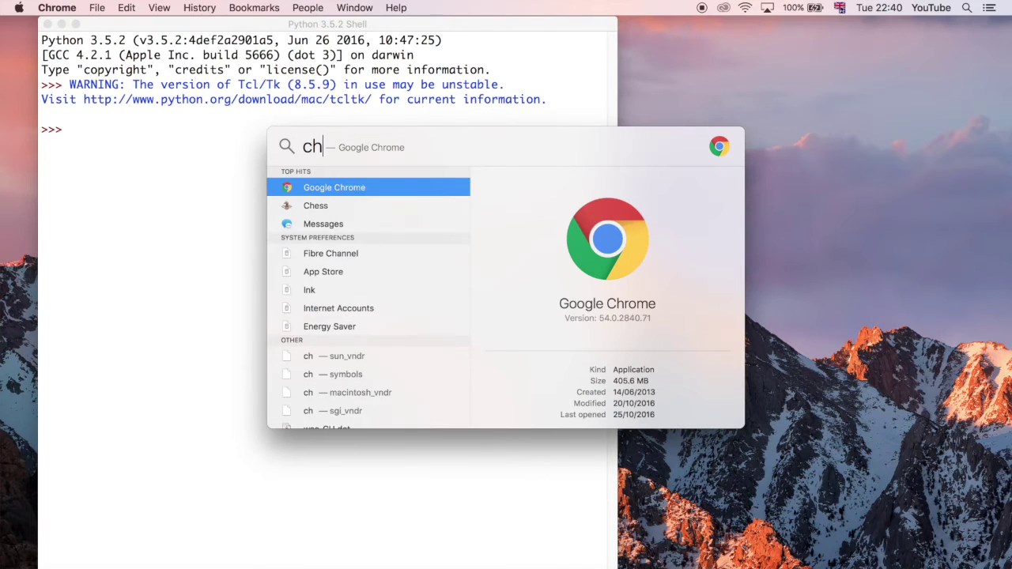
key("Return")
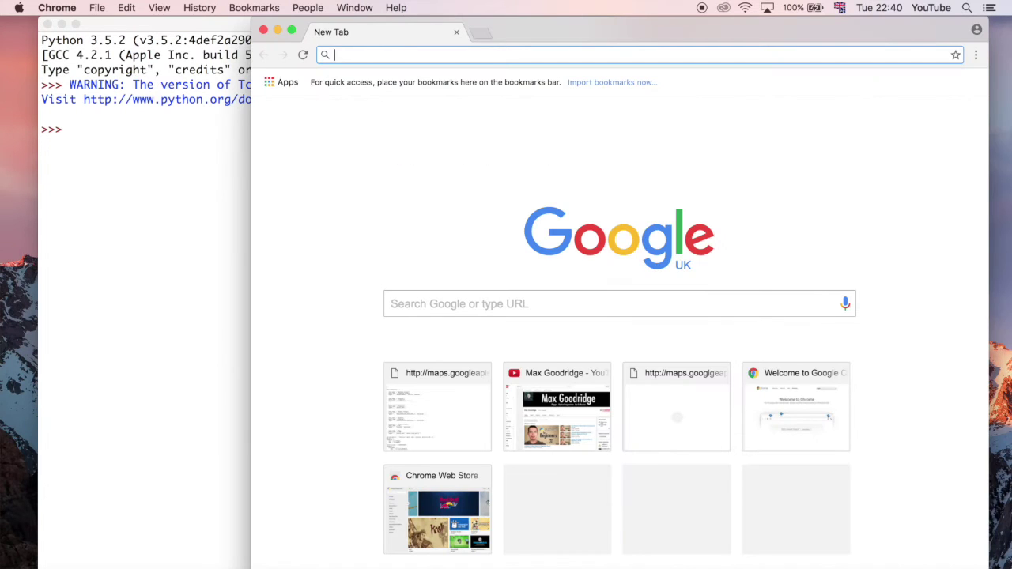
- Search Google for 'google maps api' and open the Google Maps APIs | Google Developers result
type("google")
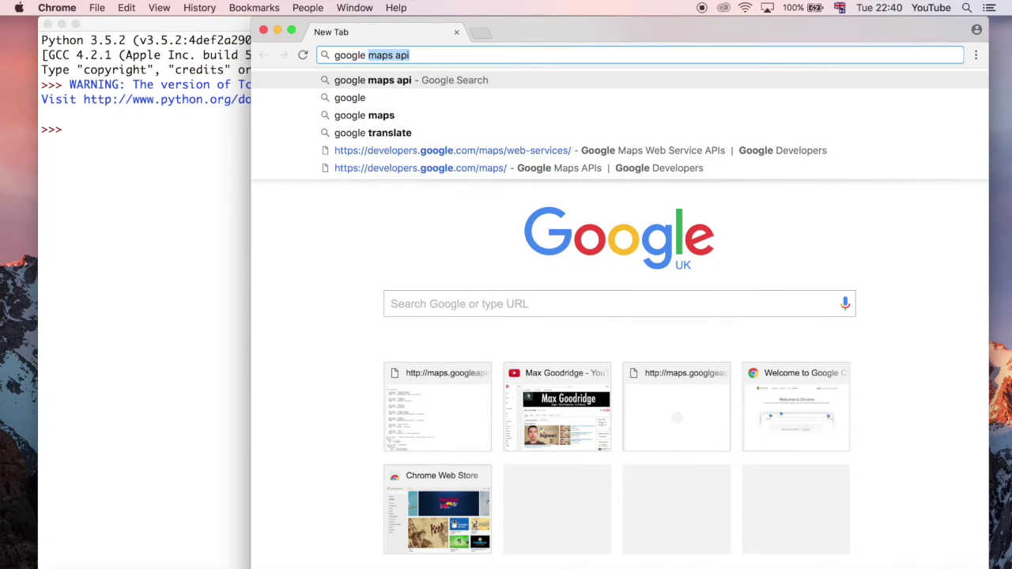
key("Return")
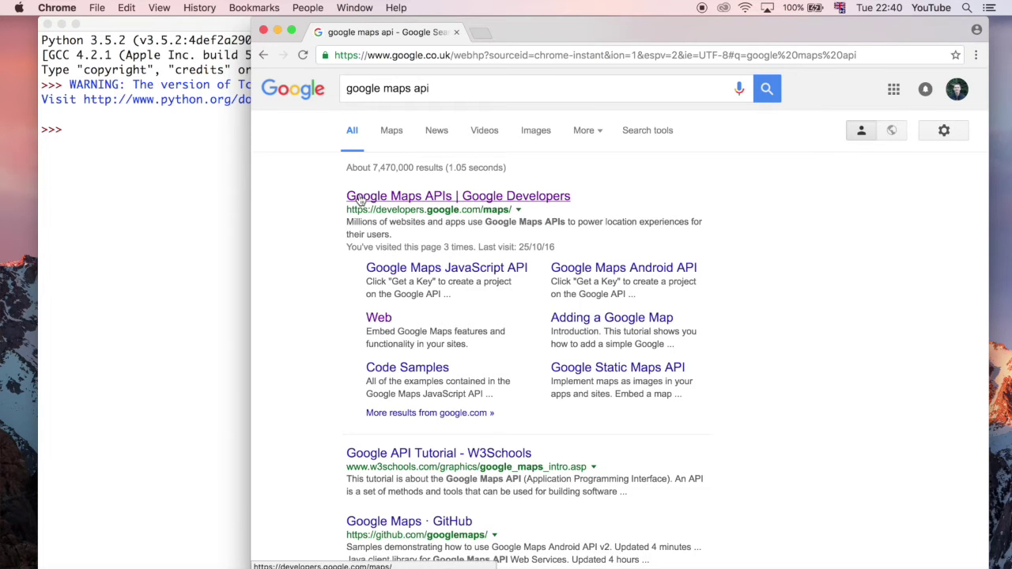
left_click(360, 197)
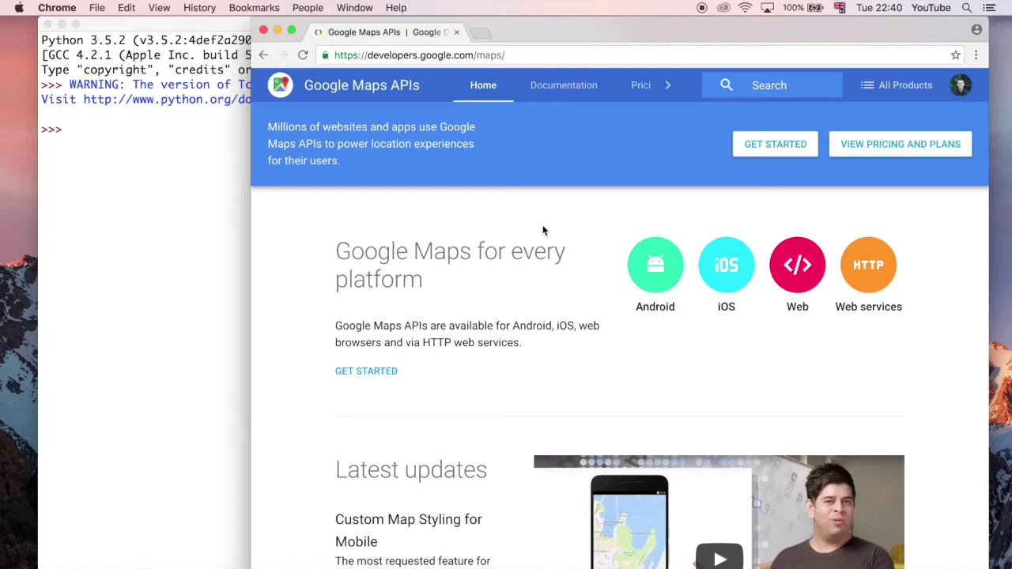
- Go to the Web services (HTTP) section and scroll down to the Geocoding API listing
left_click(886, 261)
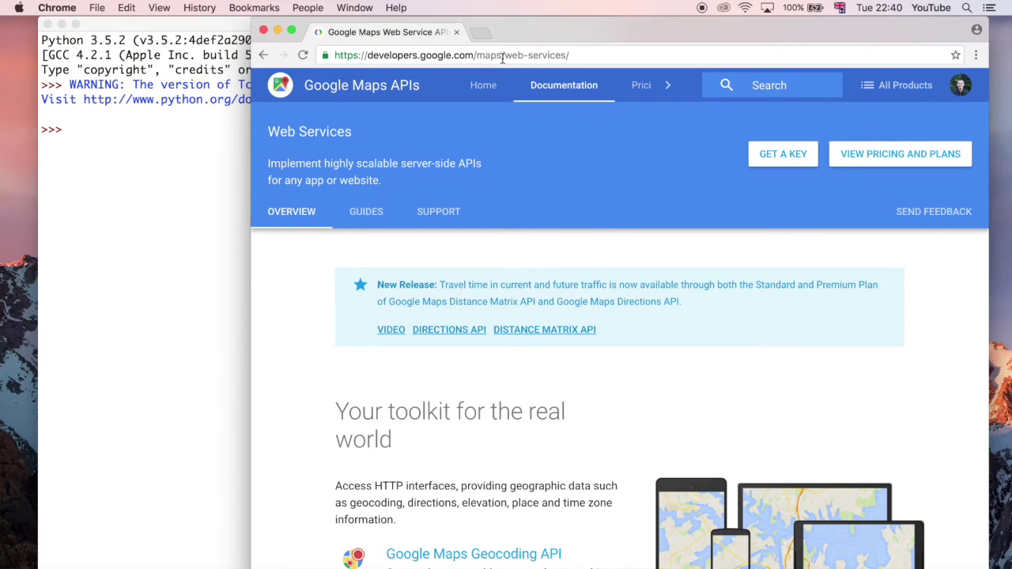
scroll(740, 282, "down", 2)
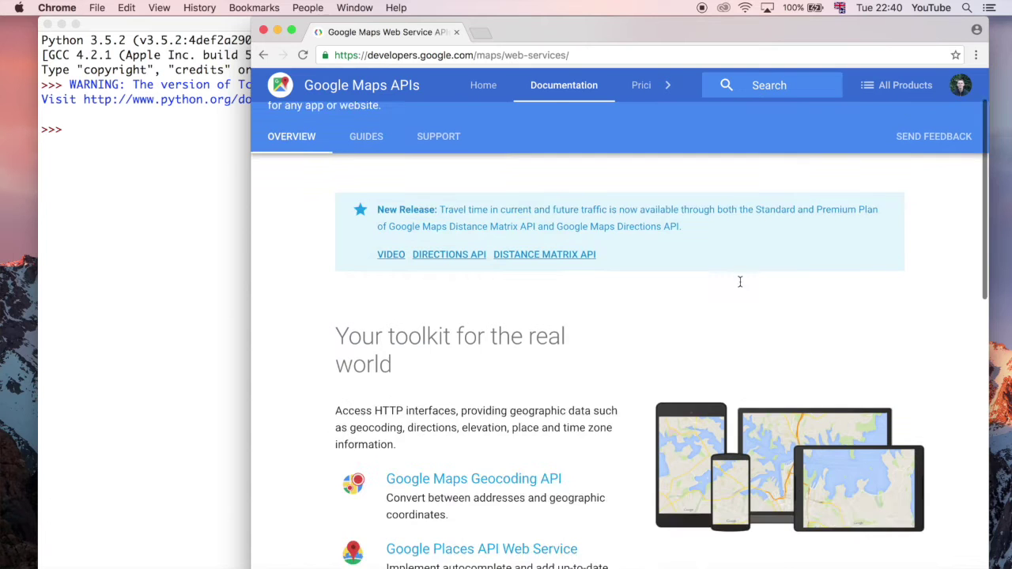
scroll(740, 283, "down", 3)
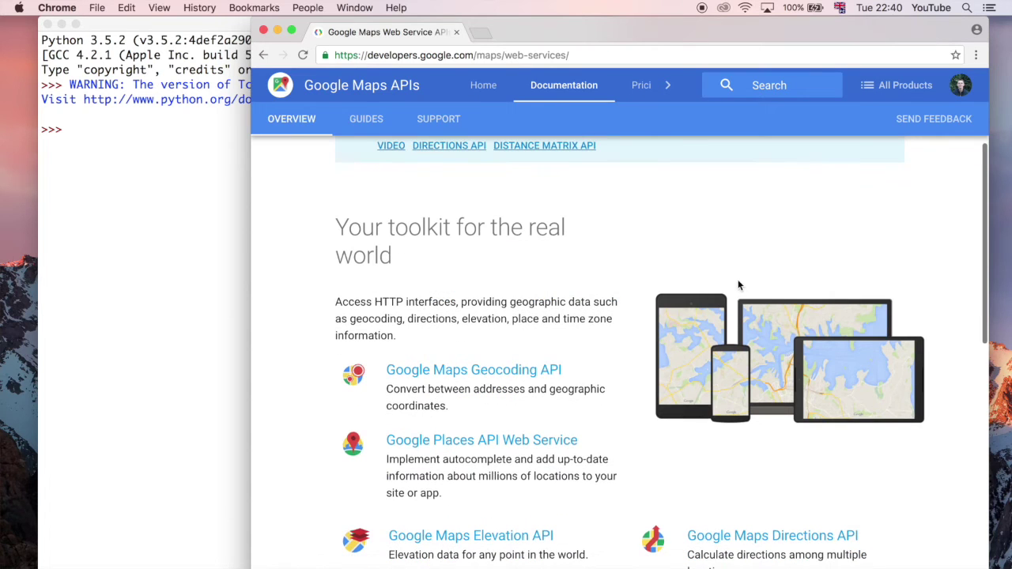
- Open the Google Maps Geocoding API guide and skim through its contents
left_click(434, 372)
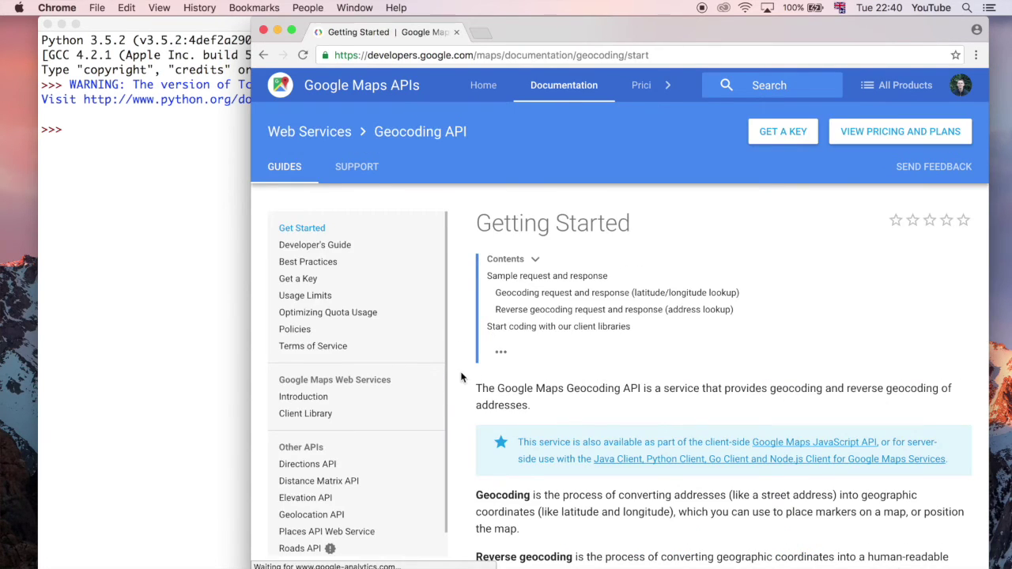
scroll(462, 377, "down", 2)
scroll(463, 377, "down", 9)
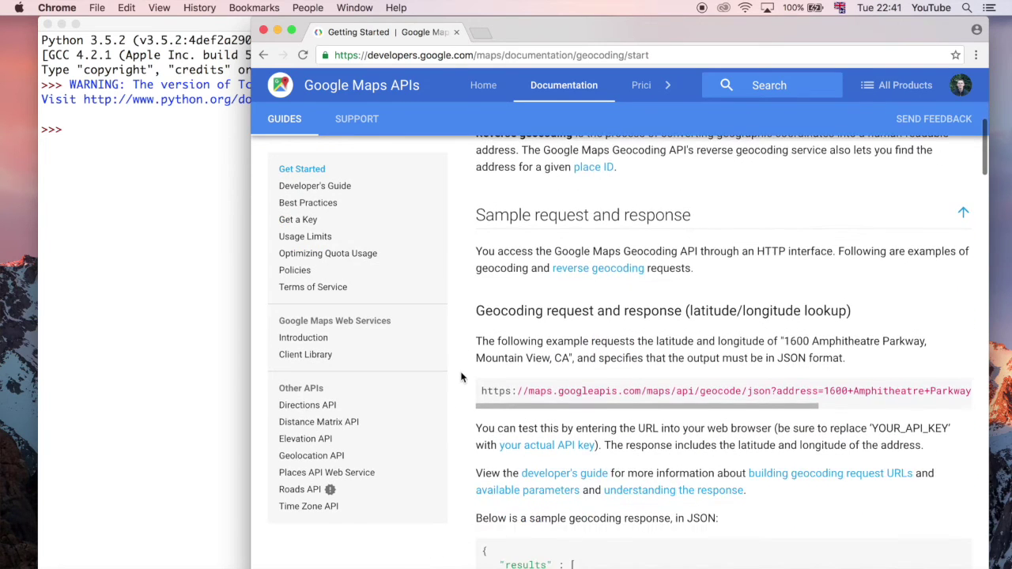
scroll(462, 377, "down", 8)
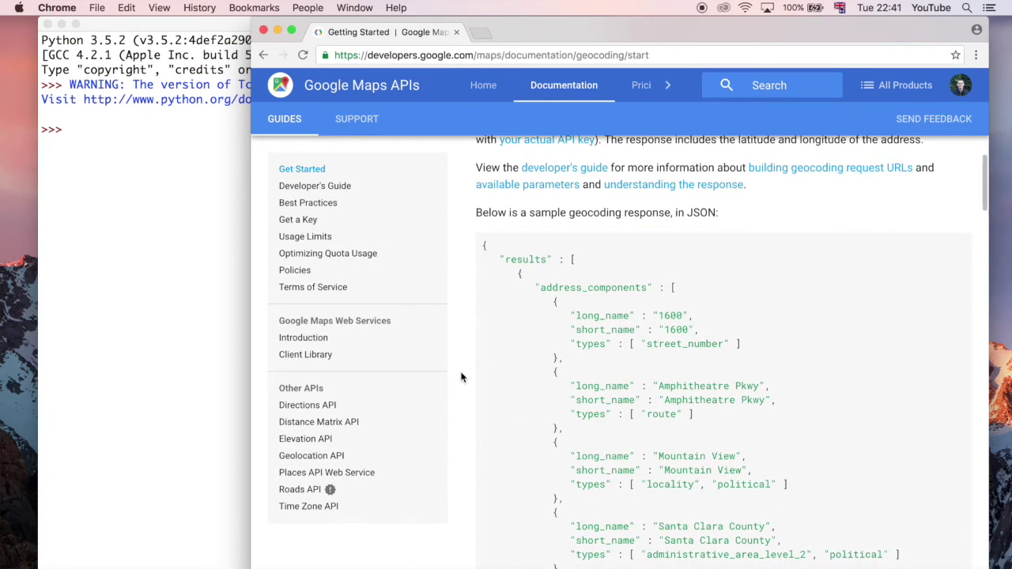
scroll(462, 378, "down", 2)
scroll(462, 377, "down", 1)
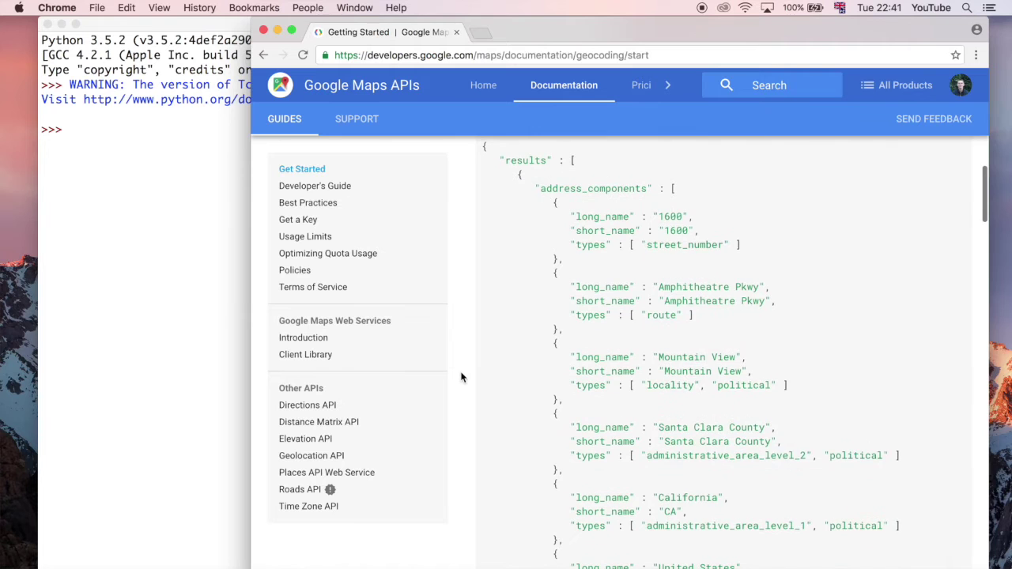
scroll(462, 377, "up", 10)
scroll(554, 380, "up", 2)
scroll(637, 383, "down", 2)
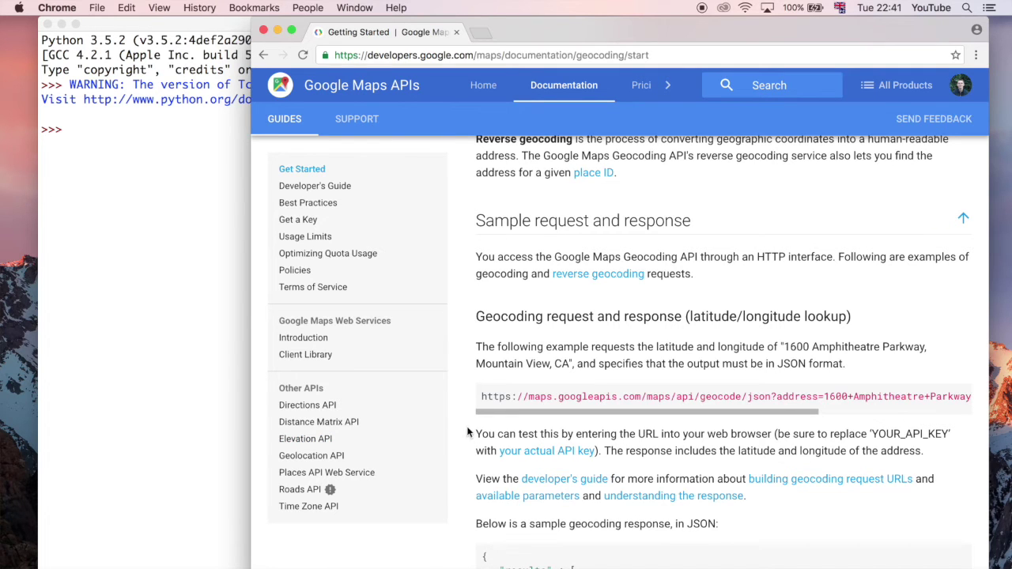
- Scroll down to the sample JSON response and highlight its top portion
scroll(473, 428, "down", 2)
scroll(466, 429, "down", 5)
scroll(465, 429, "down", 2)
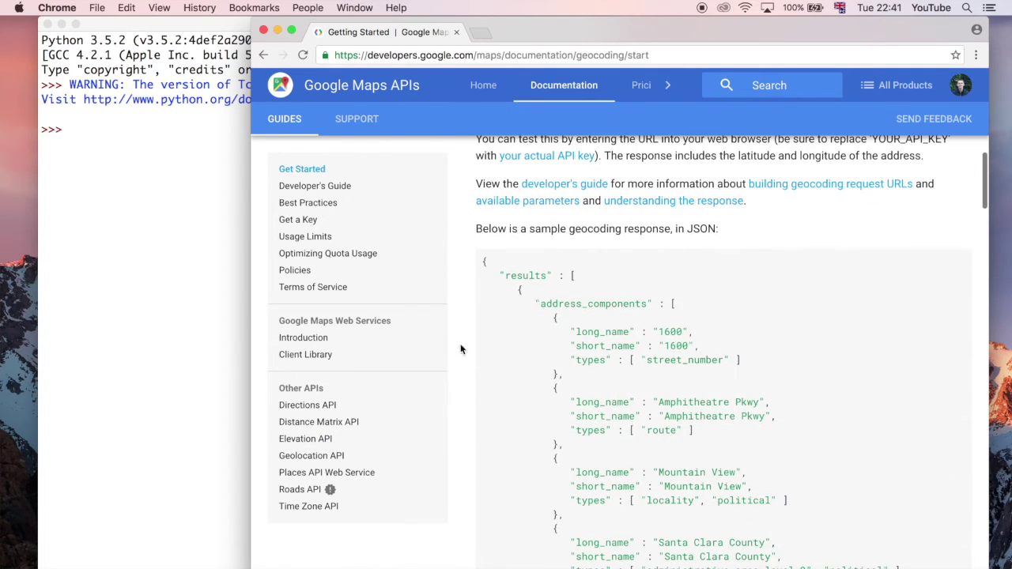
mouse_move(483, 265)
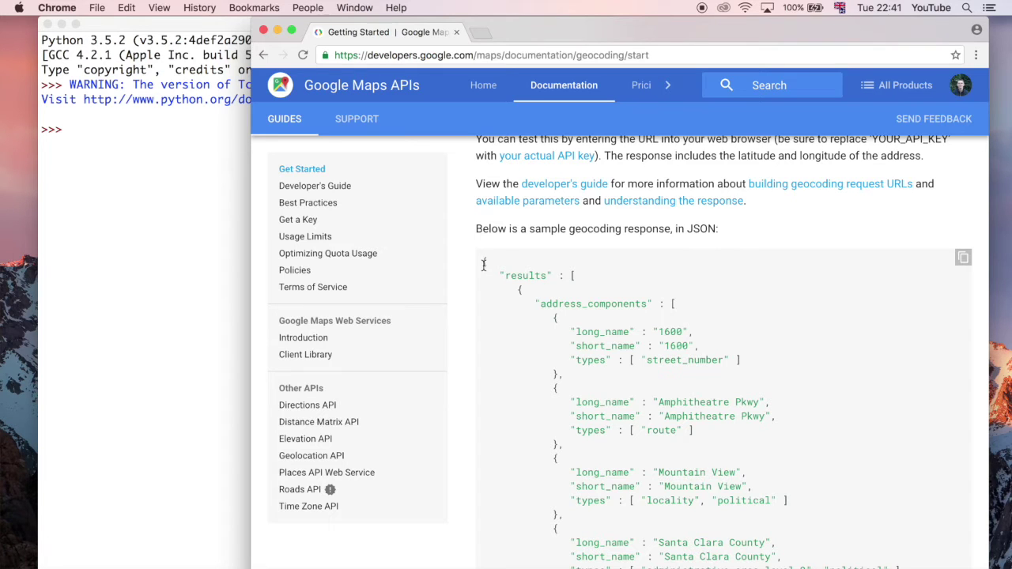
left_click_drag(483, 263, 518, 445)
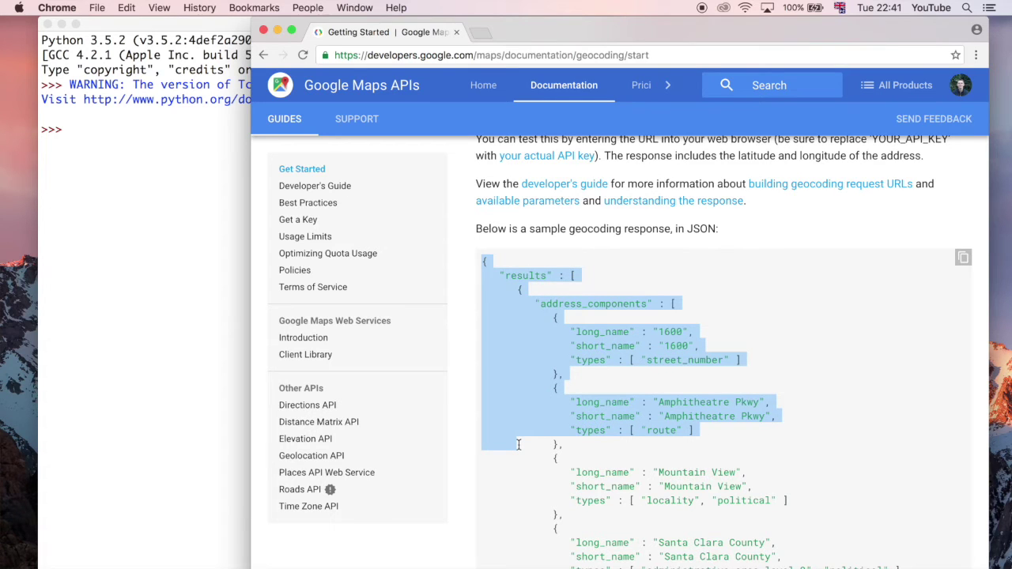
left_click(499, 397)
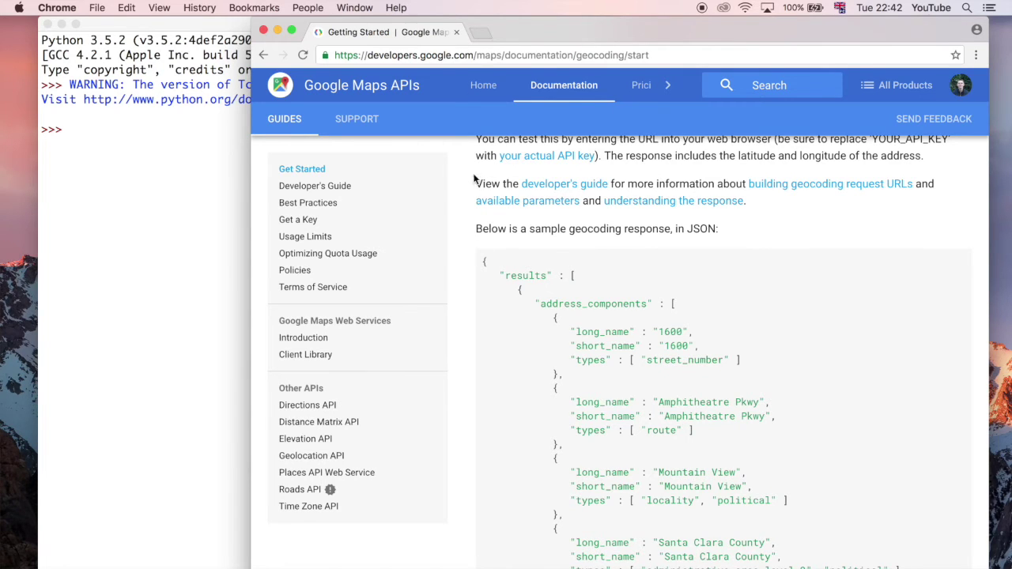
scroll(468, 203, "up", 3)
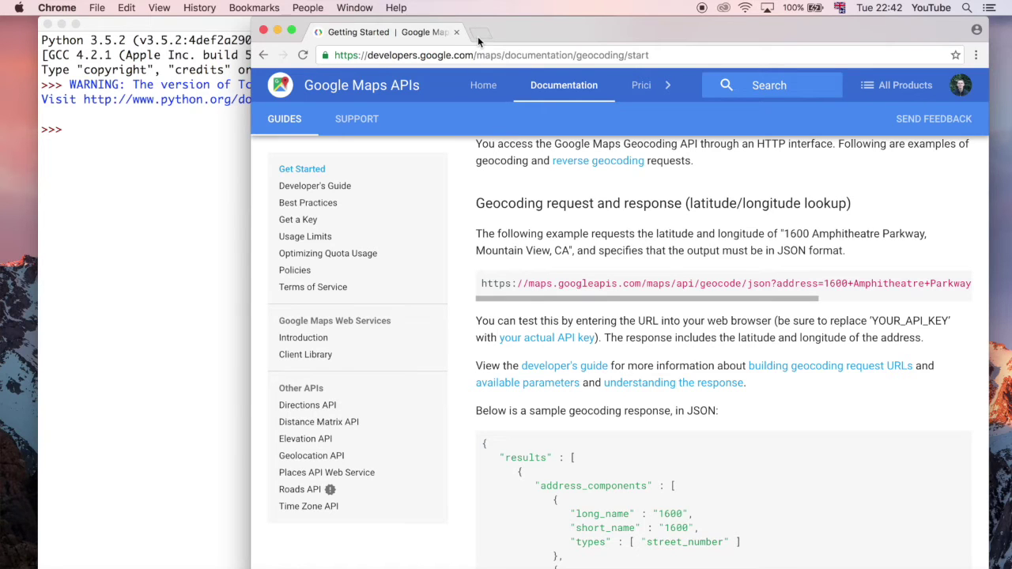
left_click(477, 36)
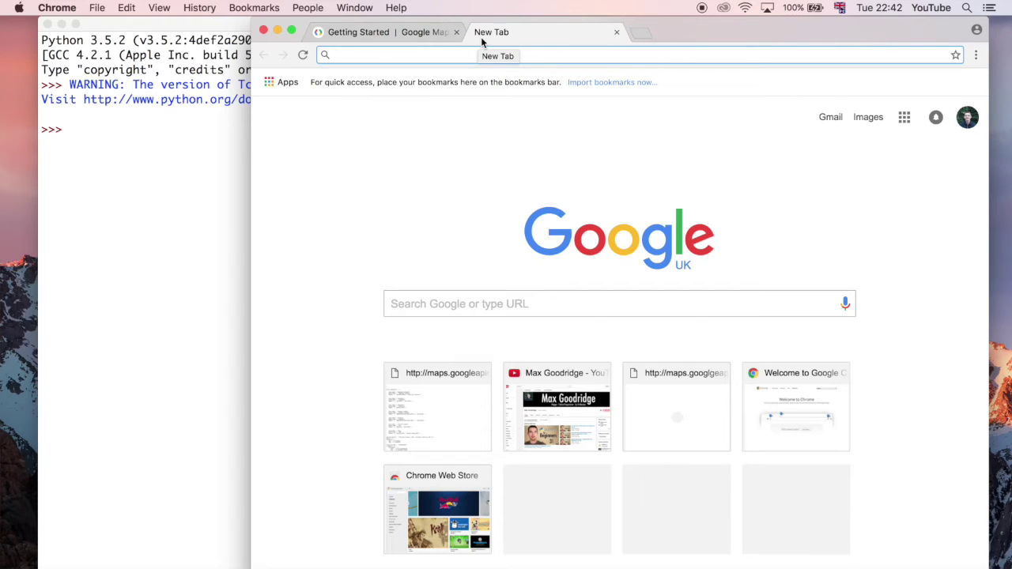
- Load the pasted geocode/json endpoint URL in the new tab, getting an INVALID_REQUEST error
type("http://maps.googleapis.com/maps/api/geocode/json")
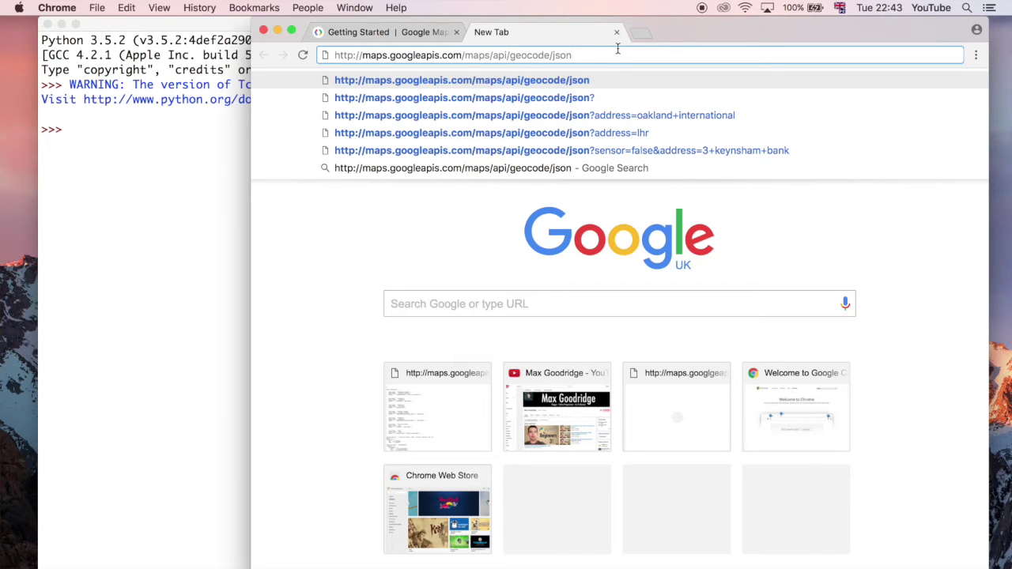
key("Return")
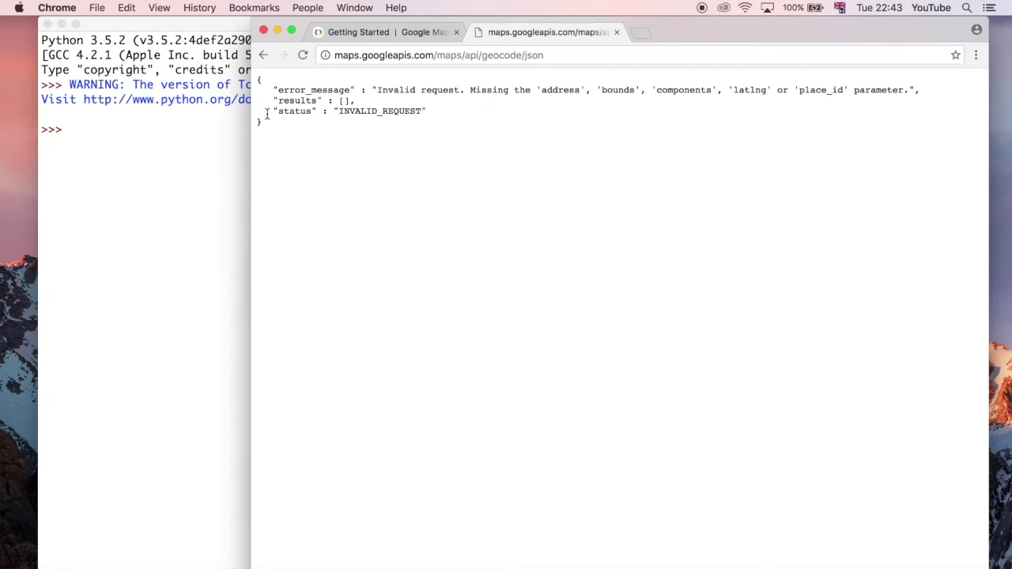
left_click_drag(266, 125, 255, 78)
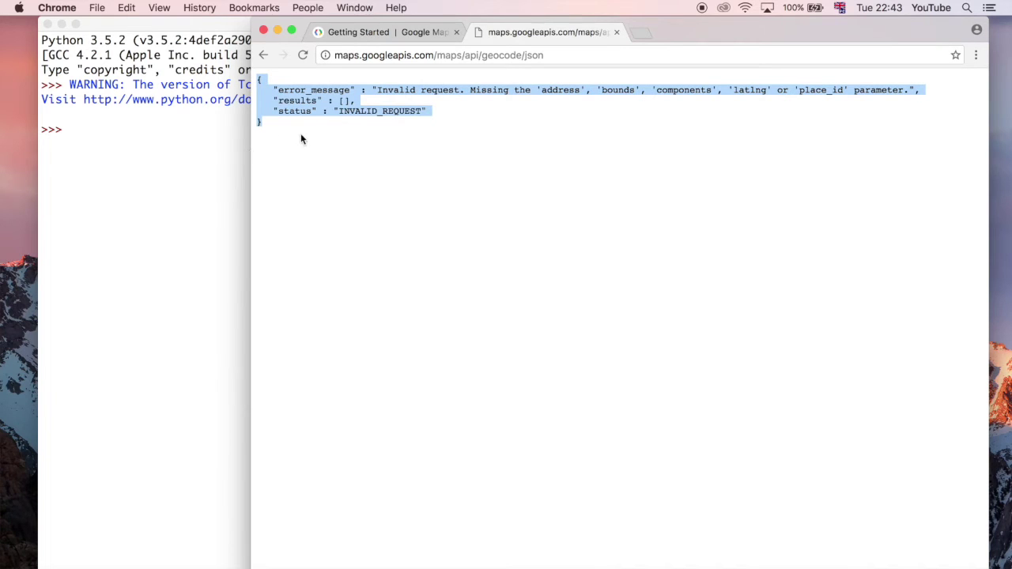
left_click(275, 90)
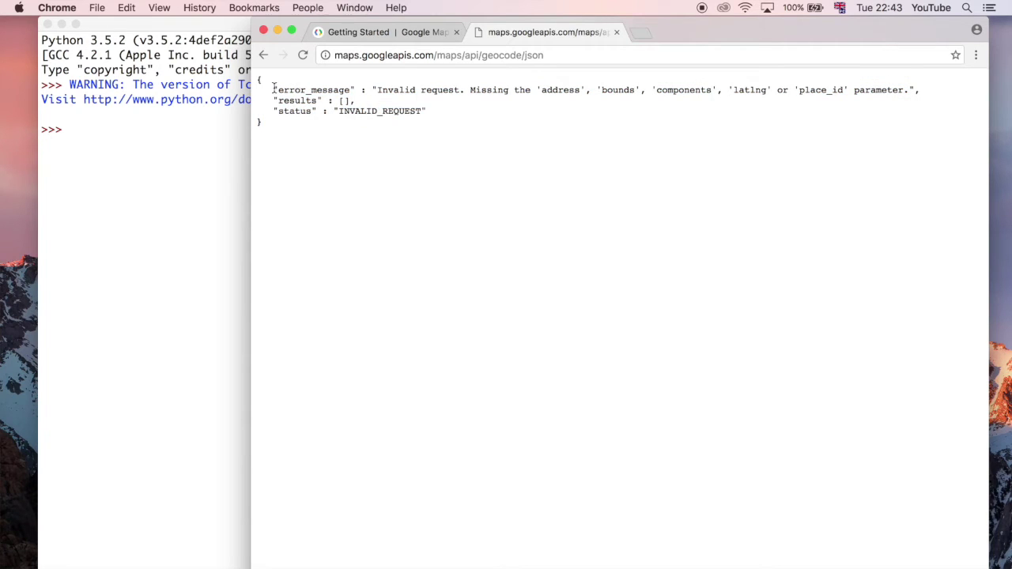
left_click_drag(274, 89, 357, 89)
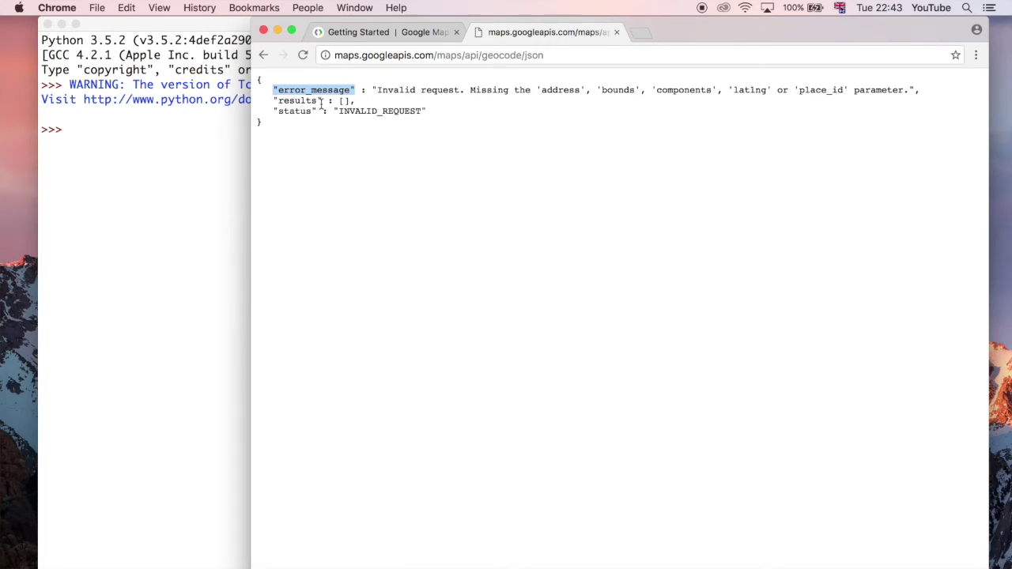
left_click_drag(339, 101, 351, 101)
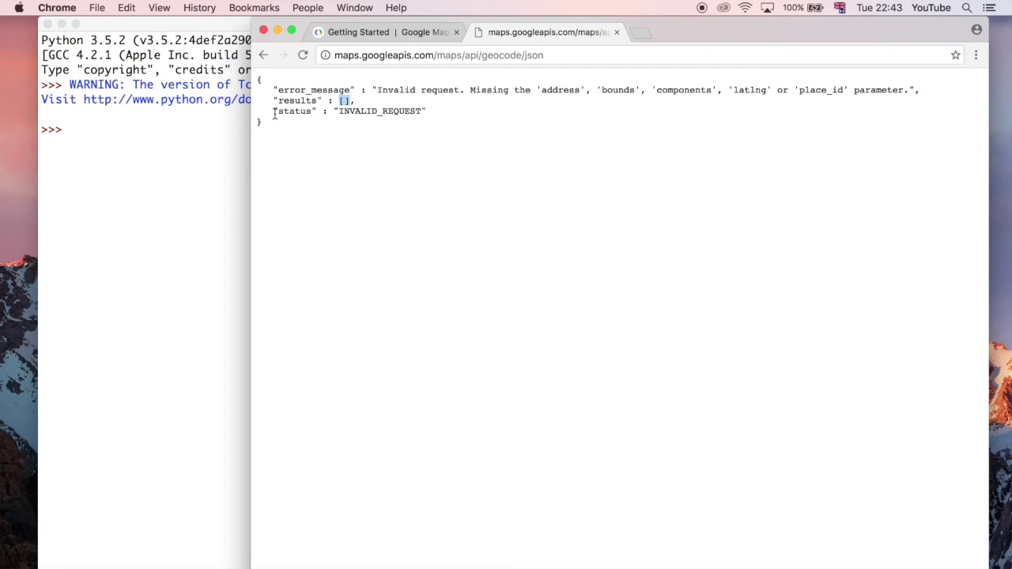
left_click_drag(273, 112, 319, 111)
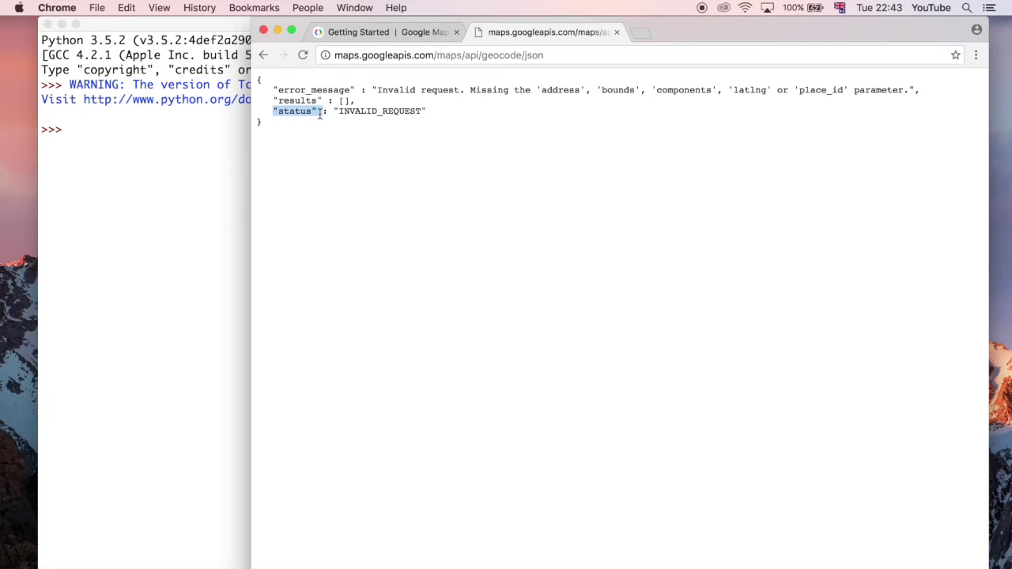
left_click_drag(333, 112, 464, 114)
- Add an address query parameter to the geocode endpoint URL and reload the request
double_click(555, 91)
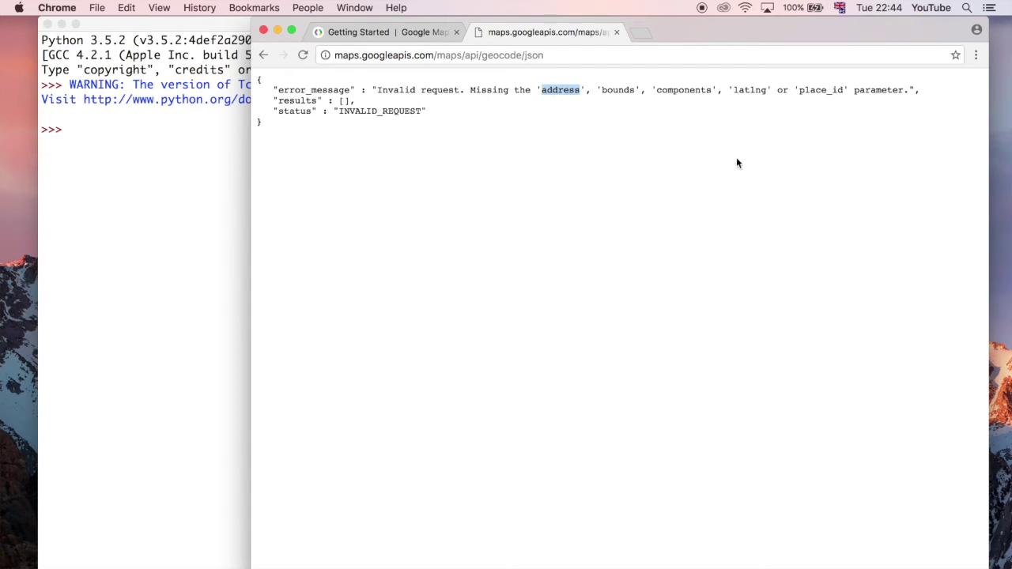
left_click(547, 53)
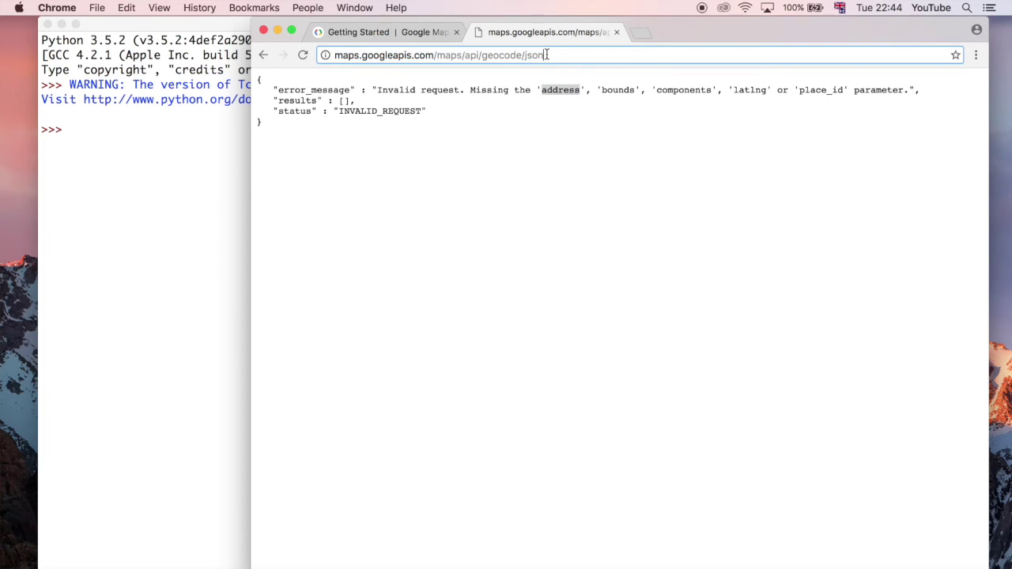
type("?")
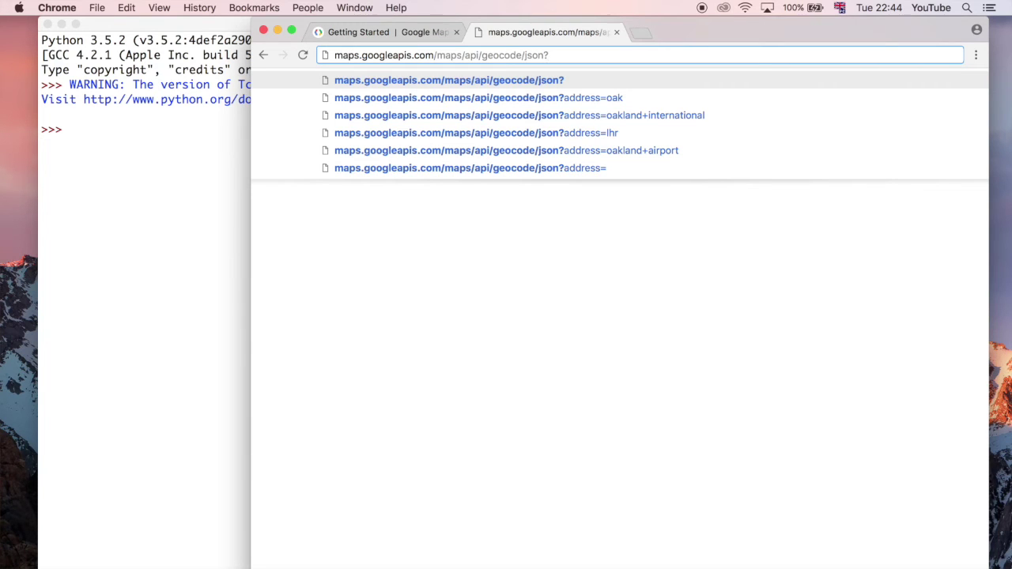
type("address")
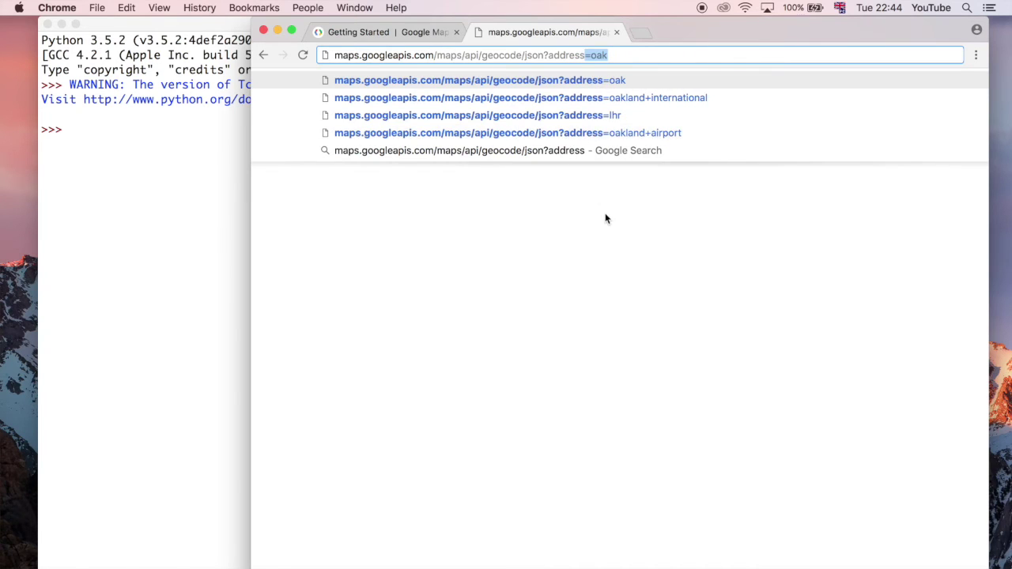
key("Return")
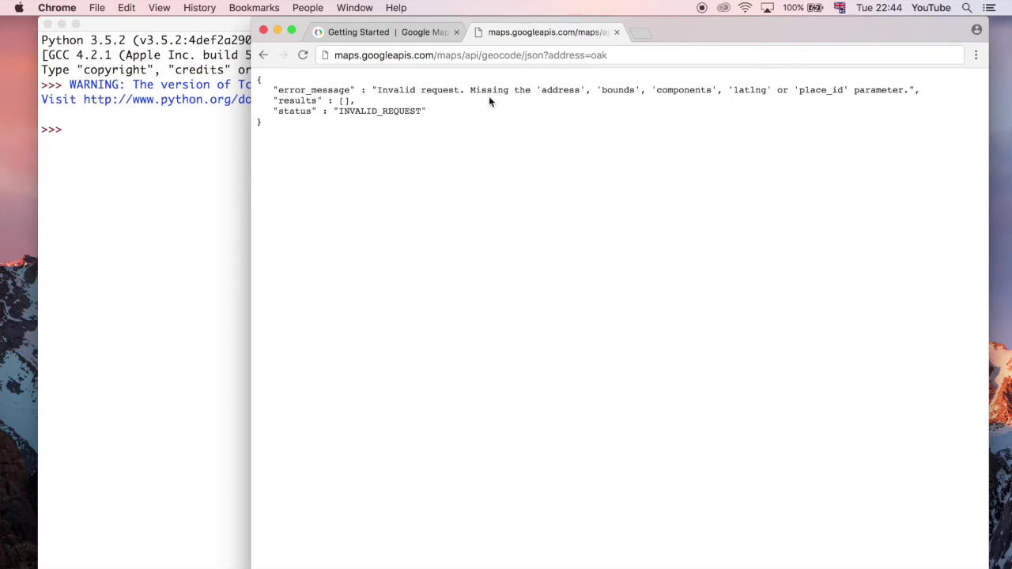
- Replace the address value with 'lhr' and load the Heathrow Airport geocode results
double_click(553, 91)
left_click_drag(591, 56, 633, 58)
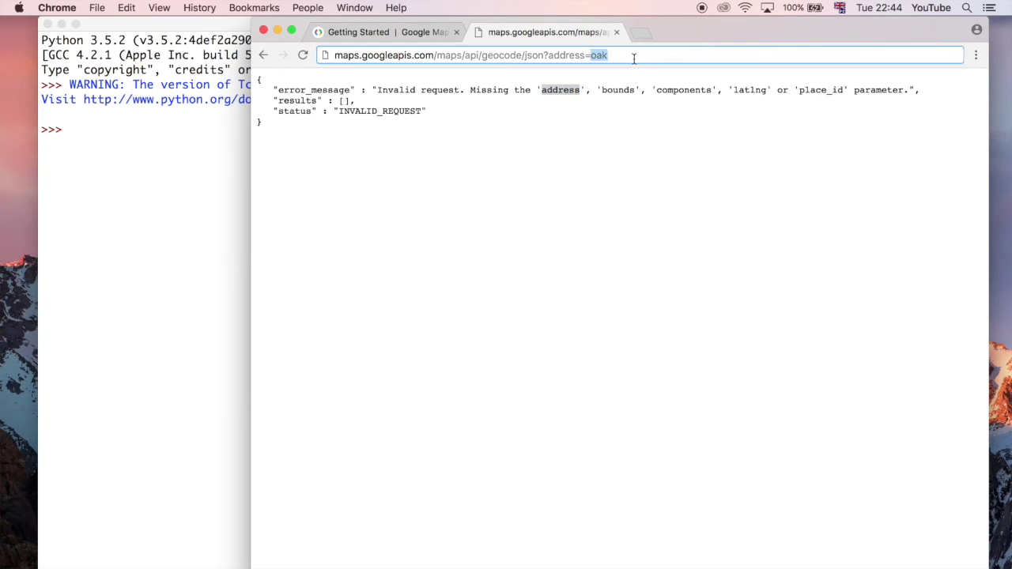
type("lhr")
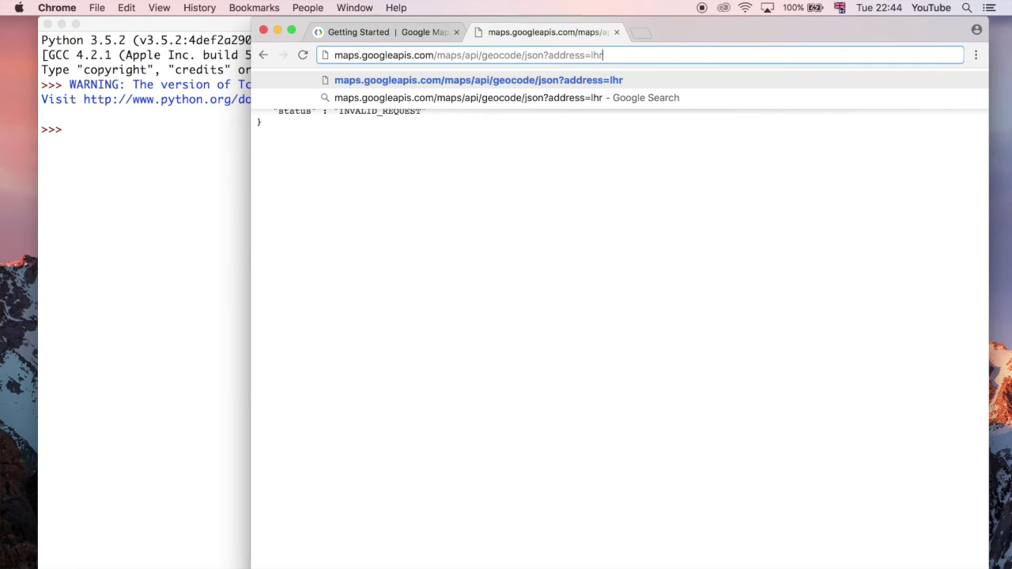
key("Return")
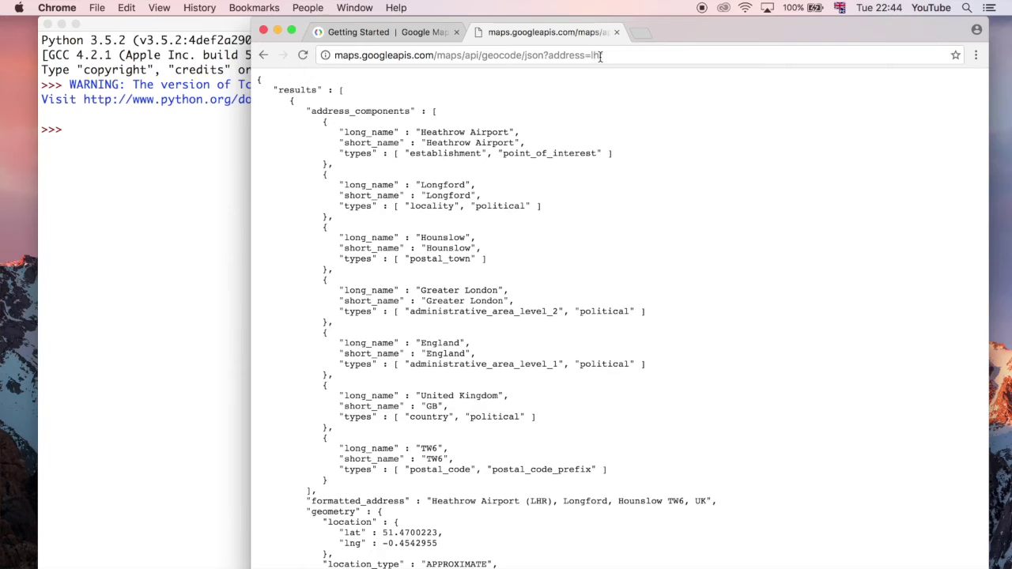
left_click_drag(591, 55, 605, 55)
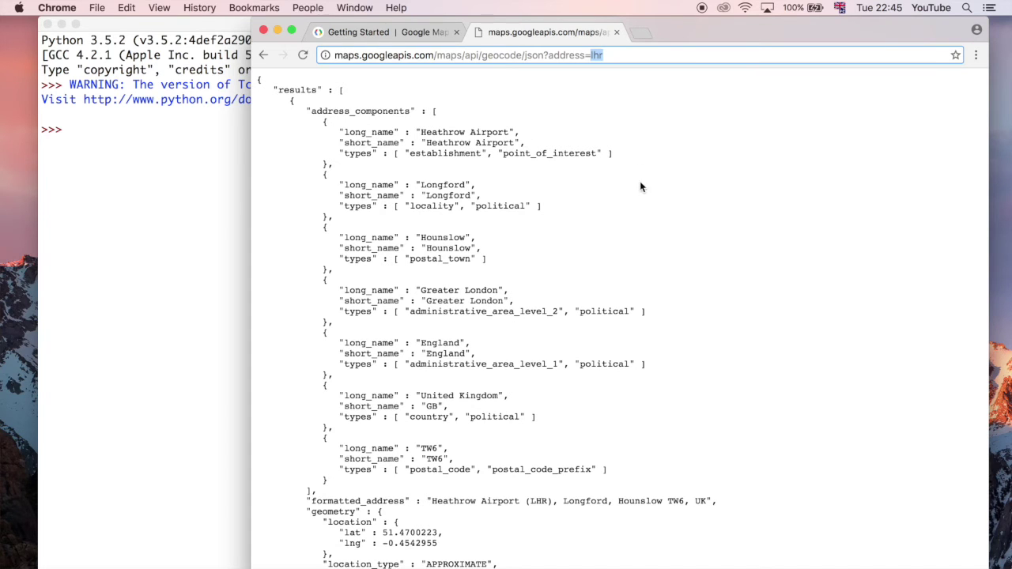
scroll(654, 184, "down", 2)
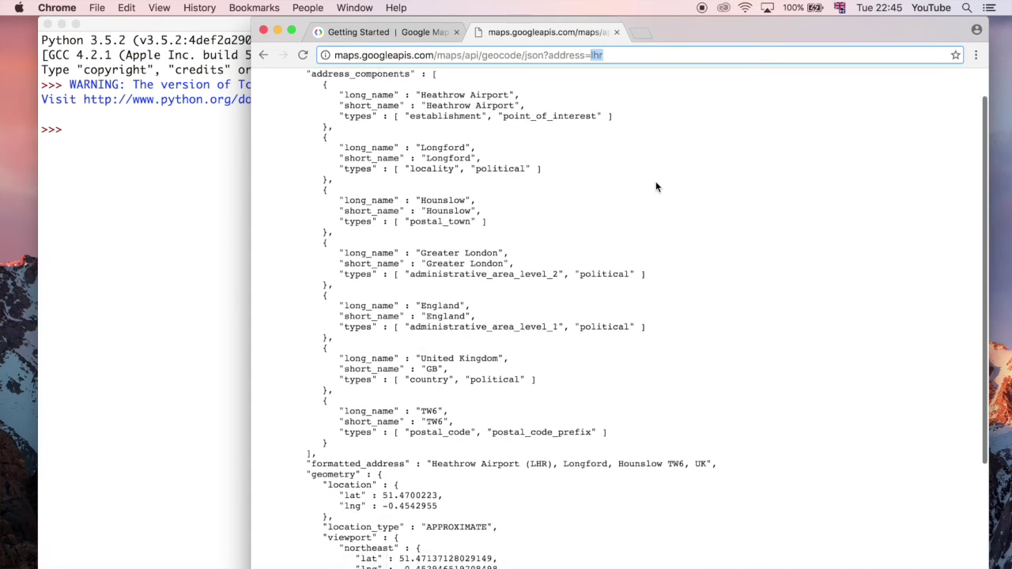
triple_click(507, 225)
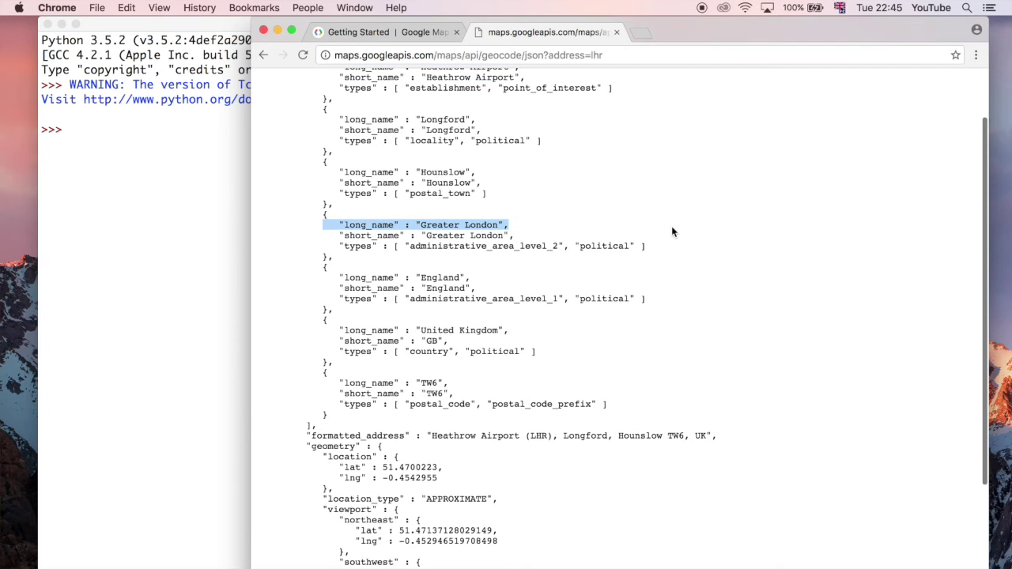
scroll(672, 231, "down", 1)
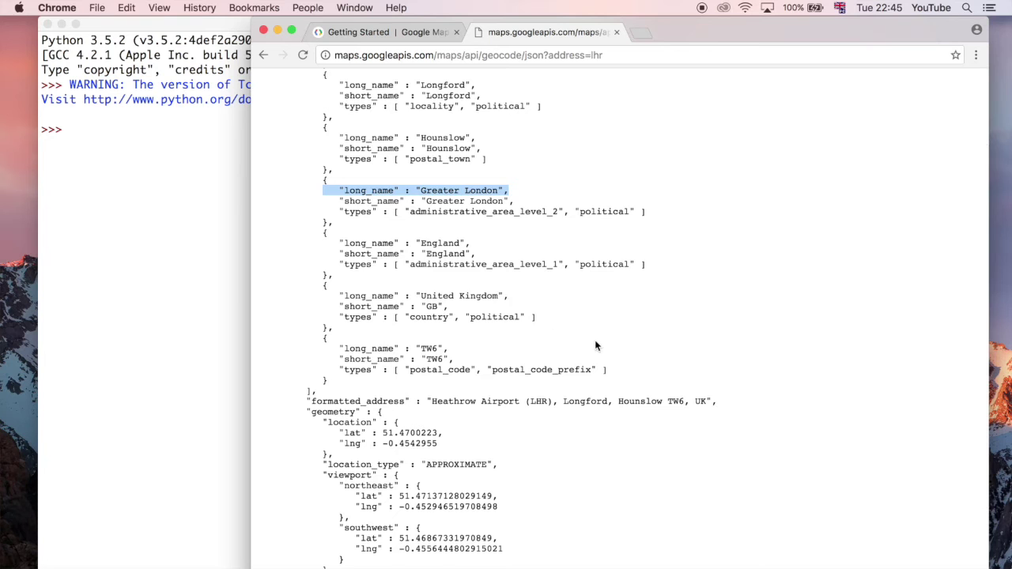
scroll(838, 318, "down", 1)
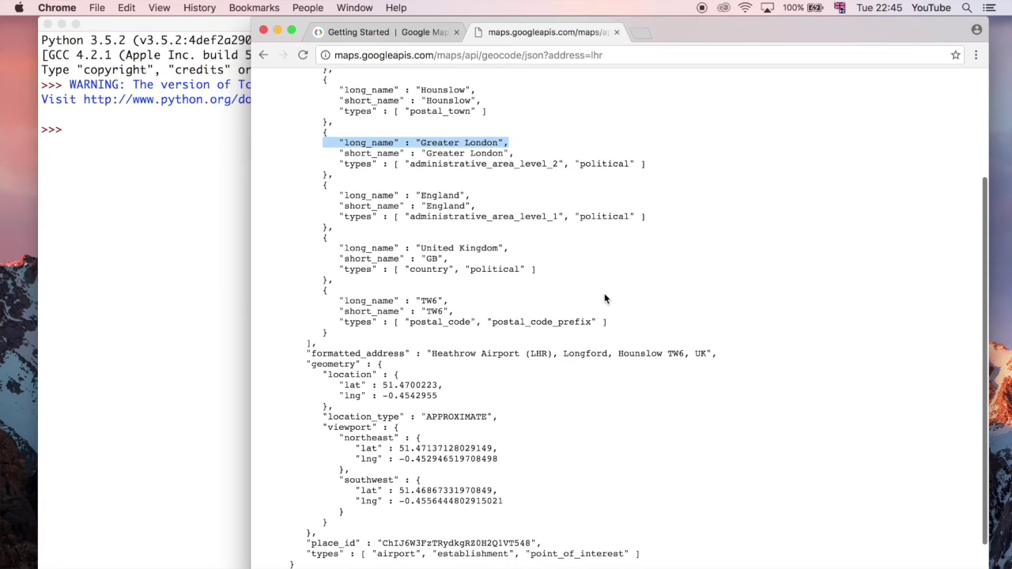
scroll(778, 345, "down", 1)
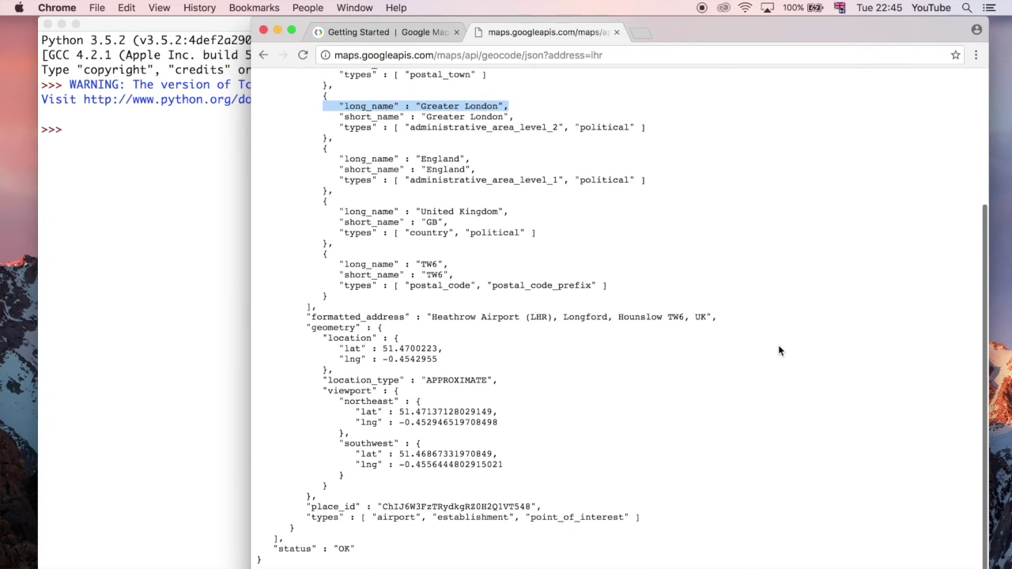
left_click_drag(472, 365, 464, 338)
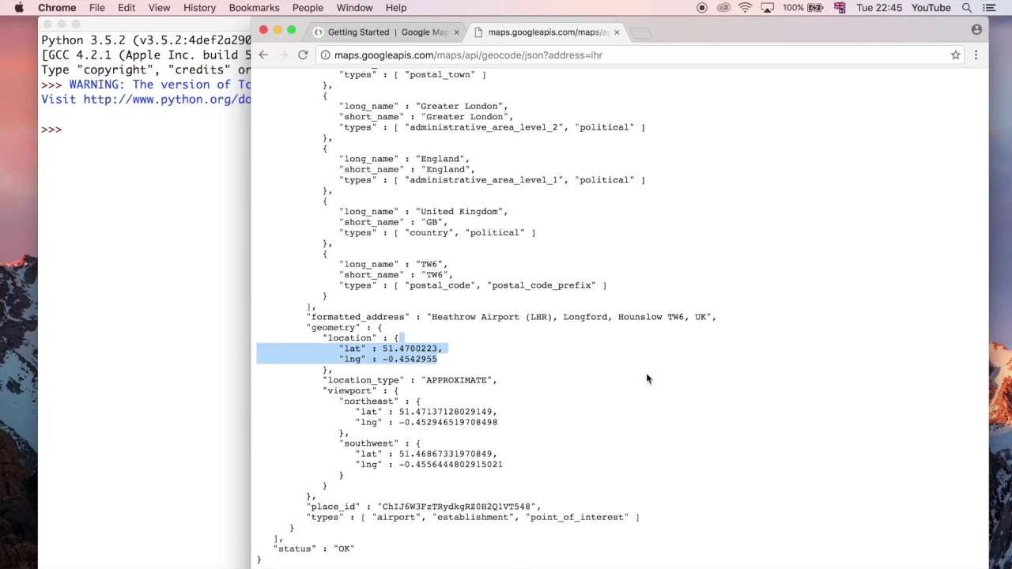
left_click(672, 376)
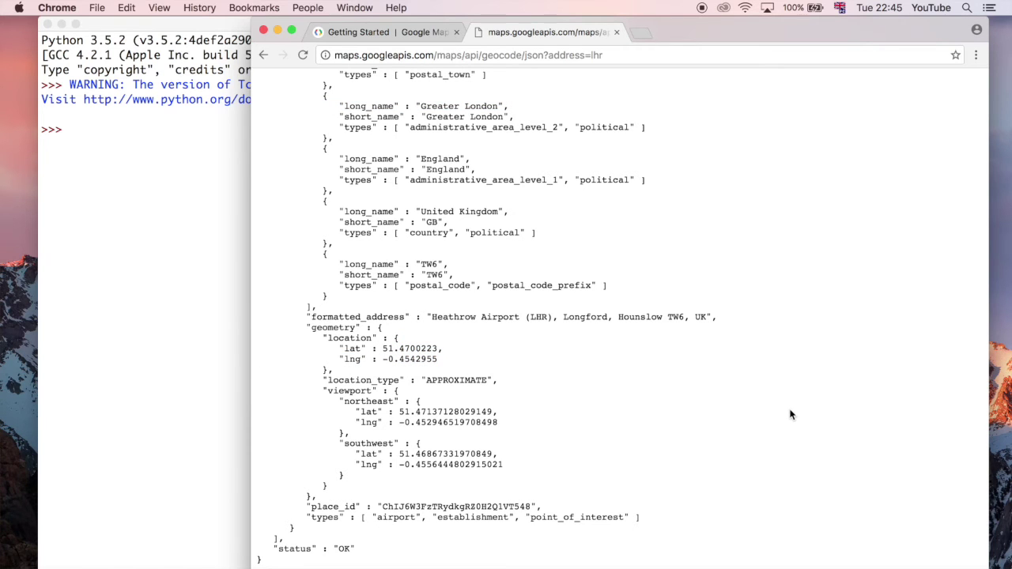
scroll(791, 414, "up", 3)
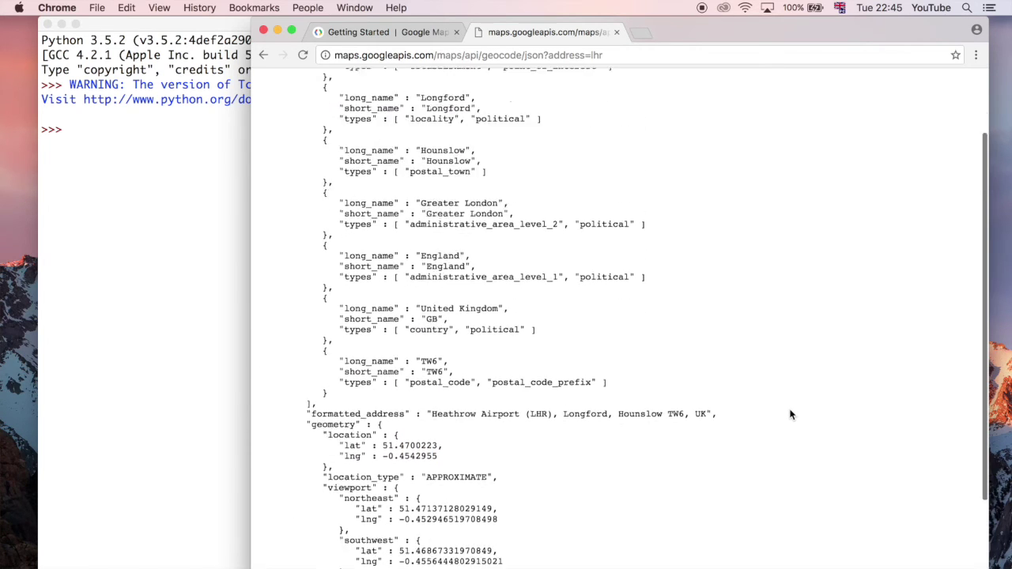
scroll(791, 414, "up", 2)
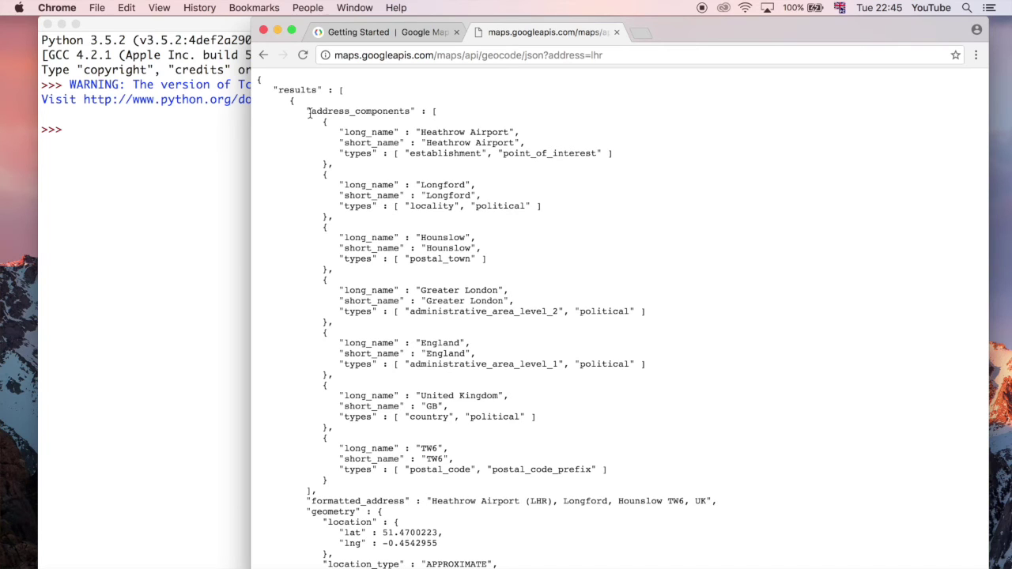
- Select the Heathrow Airport address_components block and switch to the IDLE shell
left_click_drag(323, 121, 325, 165)
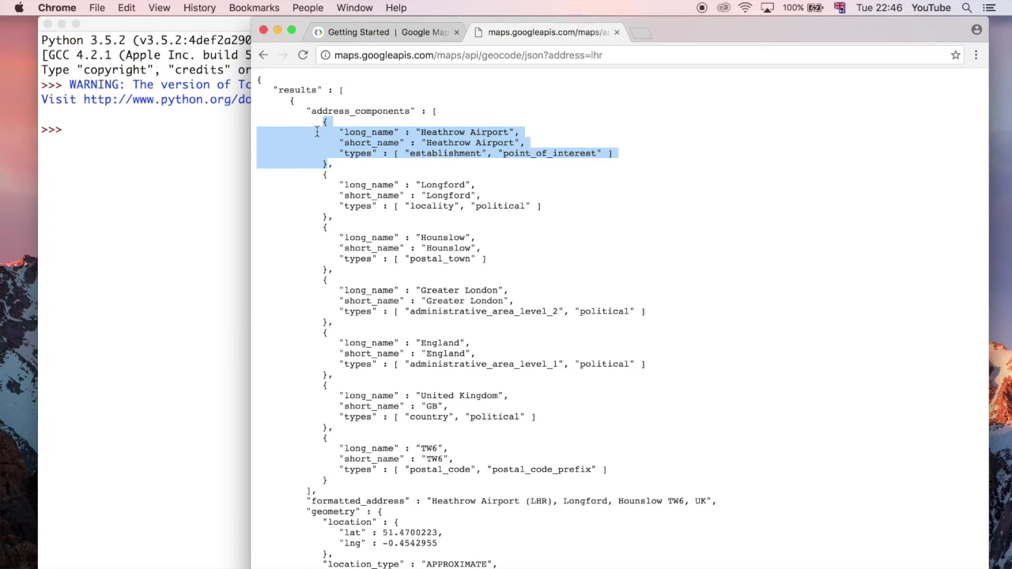
left_click(136, 124)
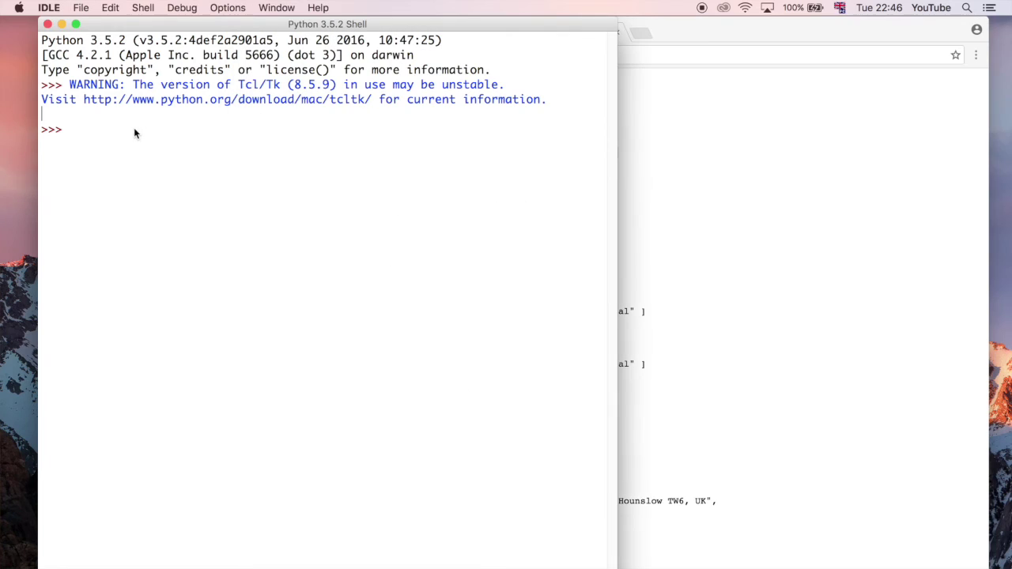
- Import json and assign the pasted Heathrow Airport component to 'stuff'
type("import js")
type("on")
key("Return")
type("json.")
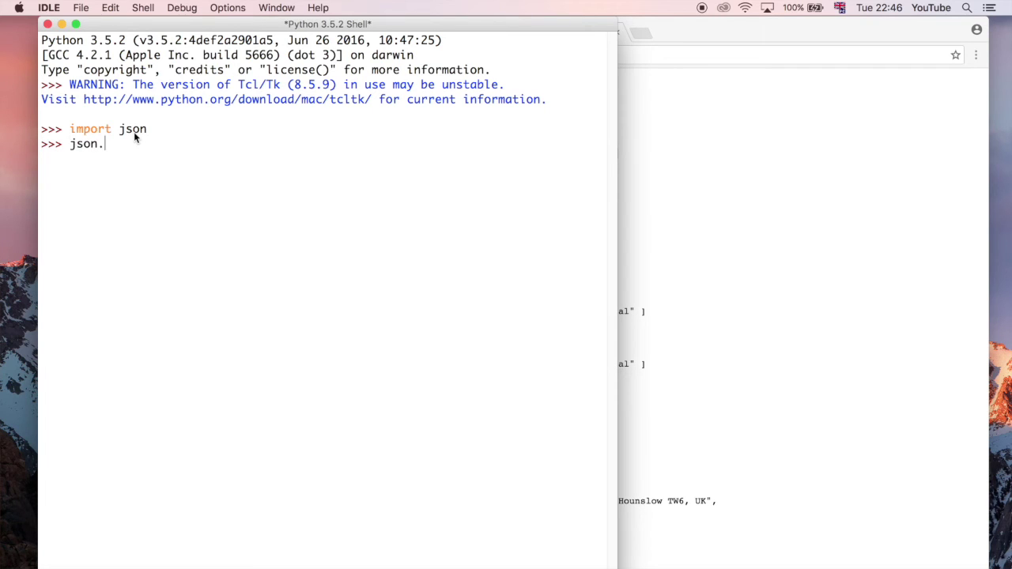
key("BackSpace")
key("BackSpace")
key("BackSpace")
key("BackSpace")
key("BackSpace")
key("BackSpace")
type("stuff")
type("{                \"long_name\" : \"Heathrow Airport\",                \"short_name\" : \"Heathrow Airport\",                \"types\" : [ \"establishment\", \"point_of_interest\" ]             }")
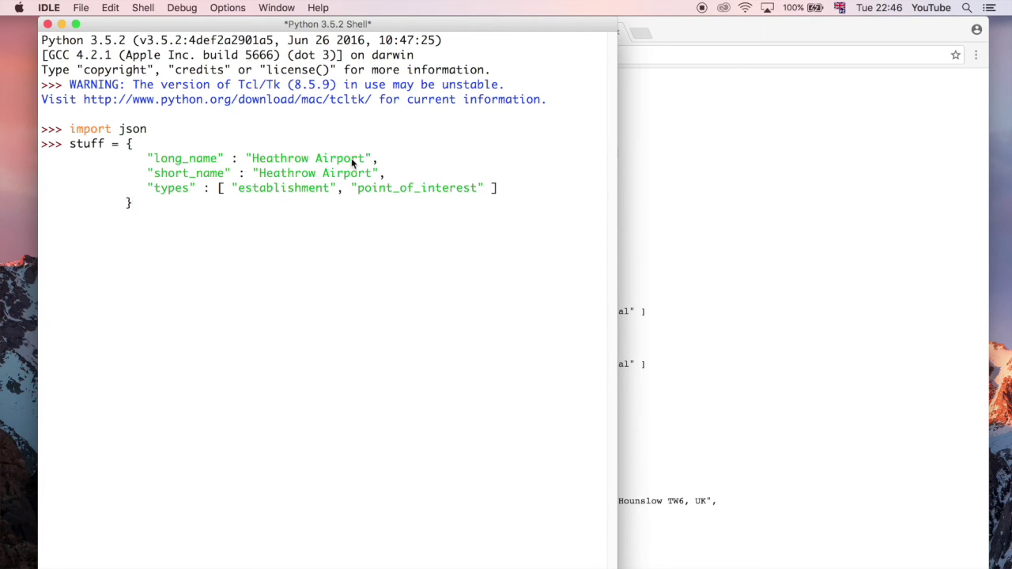
key("Return")
- Echo 'stuff' as a Python dict, glancing back at the Chrome JSON page
key("Return")
type("stu")
type("ff")
key("Return")
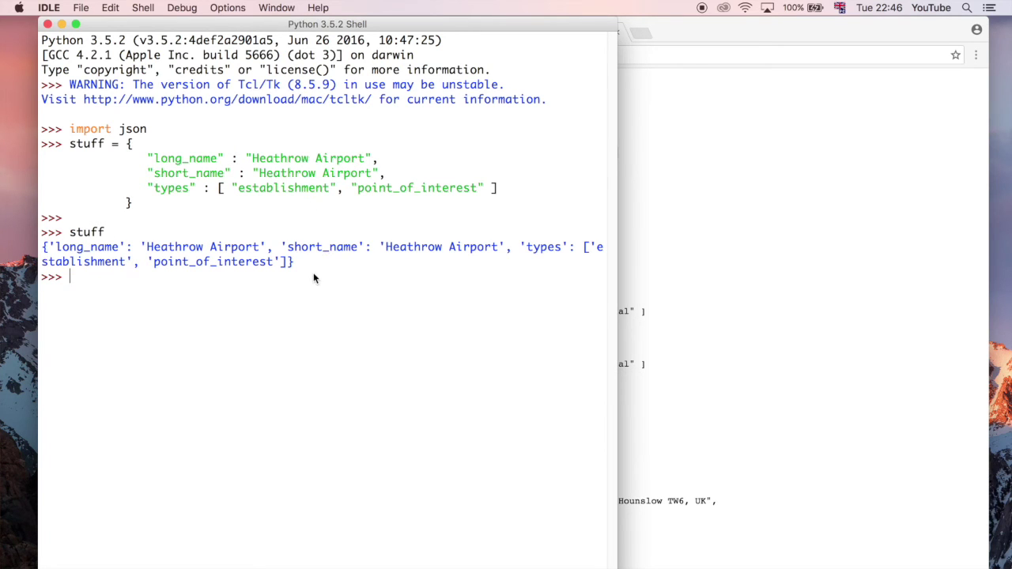
key("super+Tab")
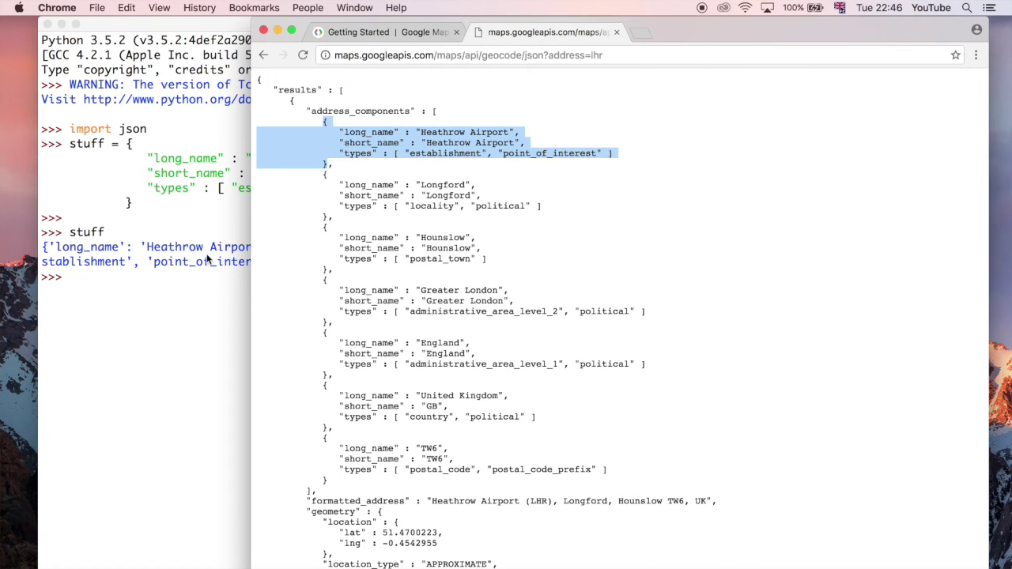
left_click(180, 325)
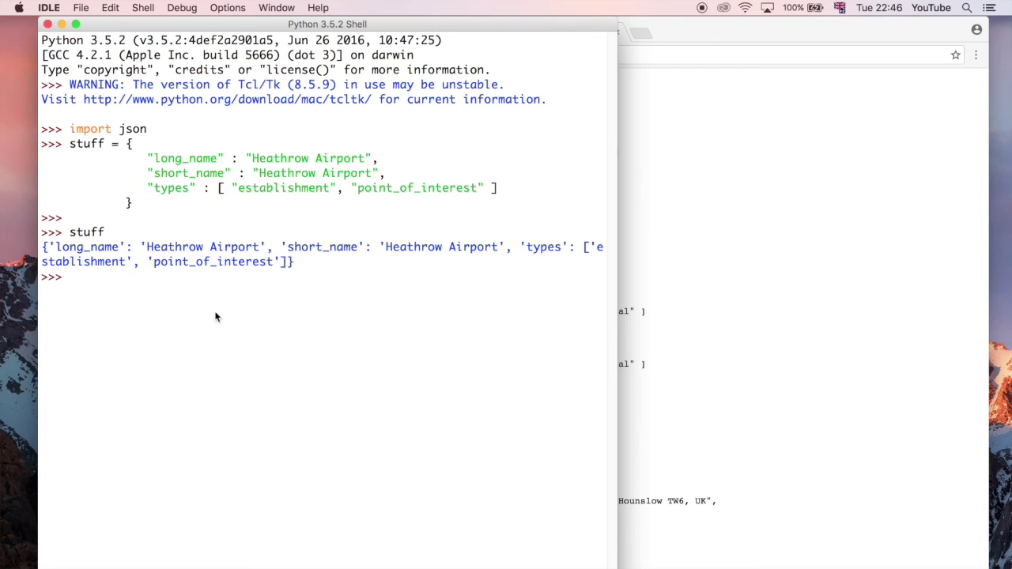
- Run json.dumps(stuff) and highlight the command with its JSON string output
type("js")
type("on.dumps")
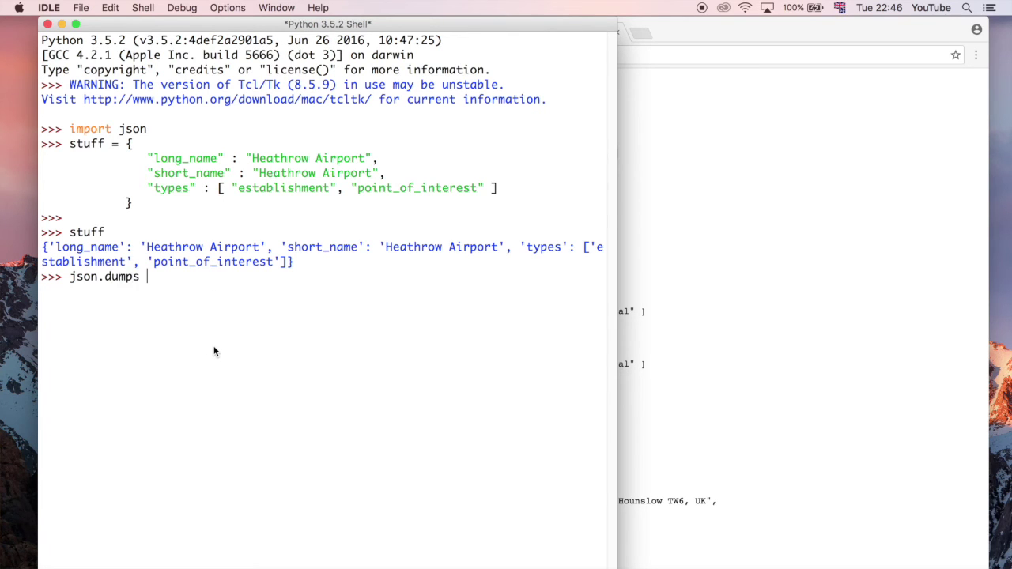
type("(stu")
type("ff)")
key("Return")
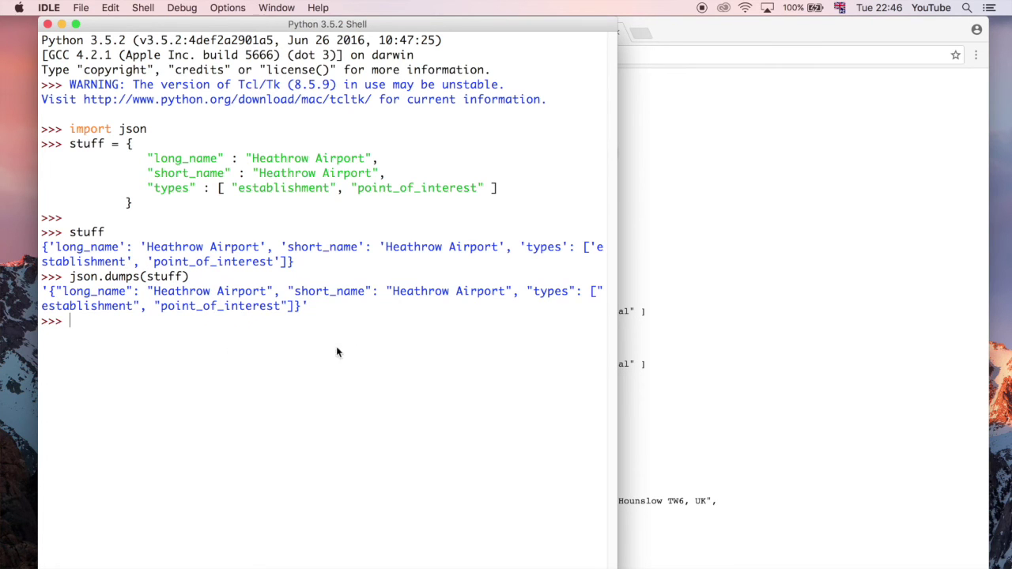
left_click_drag(43, 276, 119, 316)
left_click(240, 321)
- Compare the printed dict with the json.dumps(stuff) line, then return to the Chrome geocode page
left_click_drag(297, 262, 44, 247)
left_click_drag(70, 276, 193, 277)
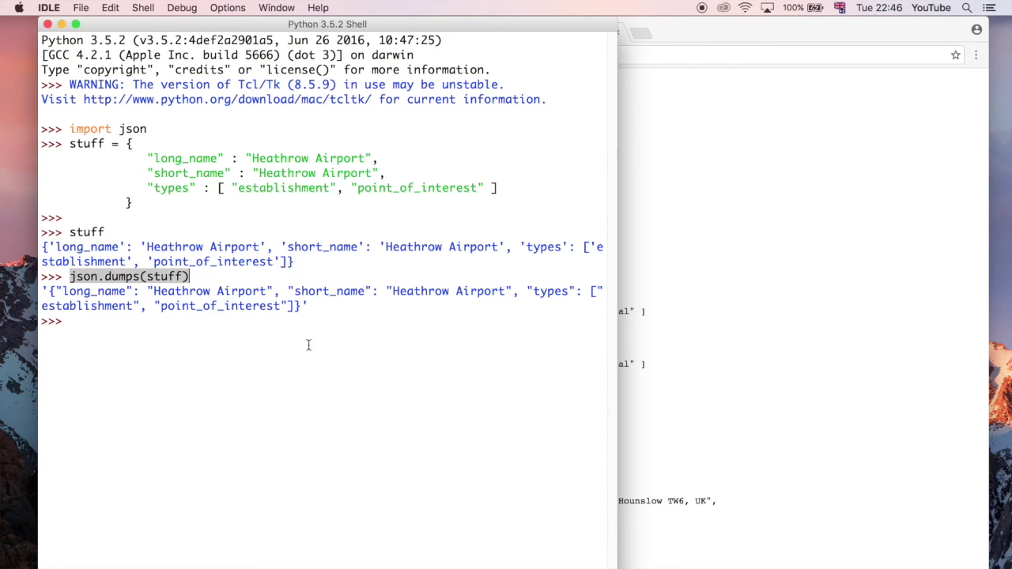
left_click(160, 276)
double_click(161, 277)
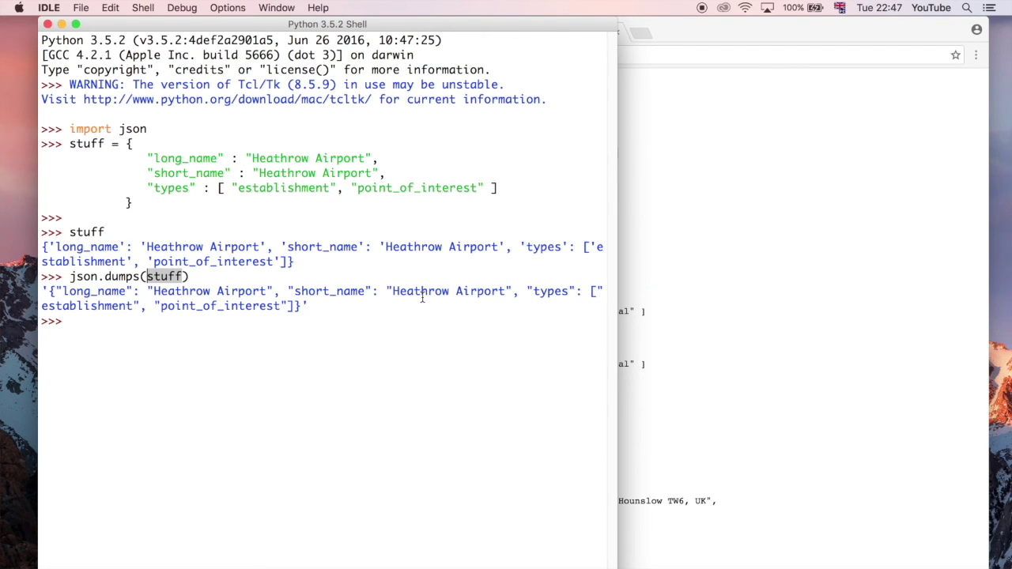
left_click(780, 251)
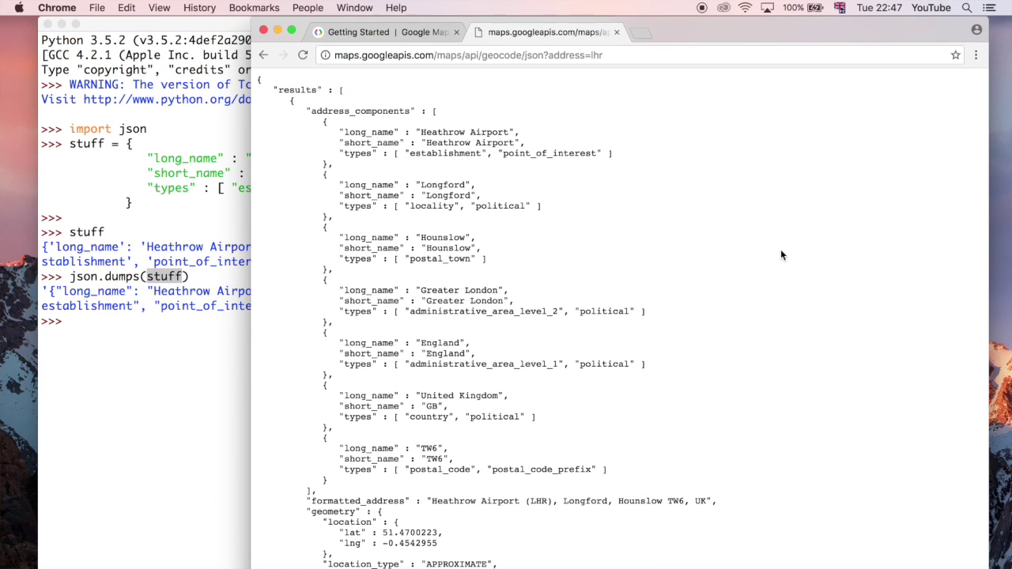
- Find JSONView through a new-tab search and add the extension to Chrome
left_click(643, 34)
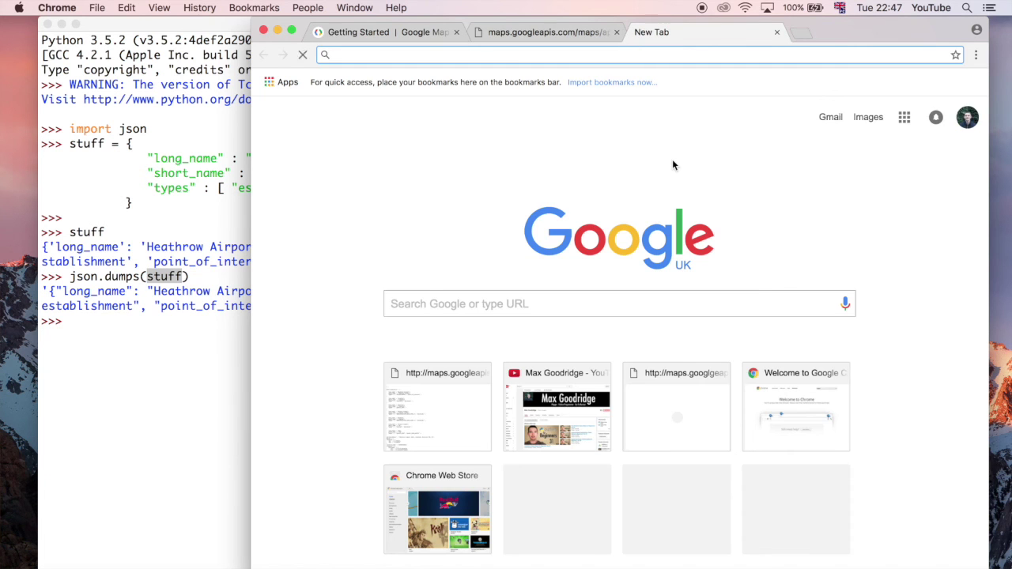
type("jsonvi")
key("Return")
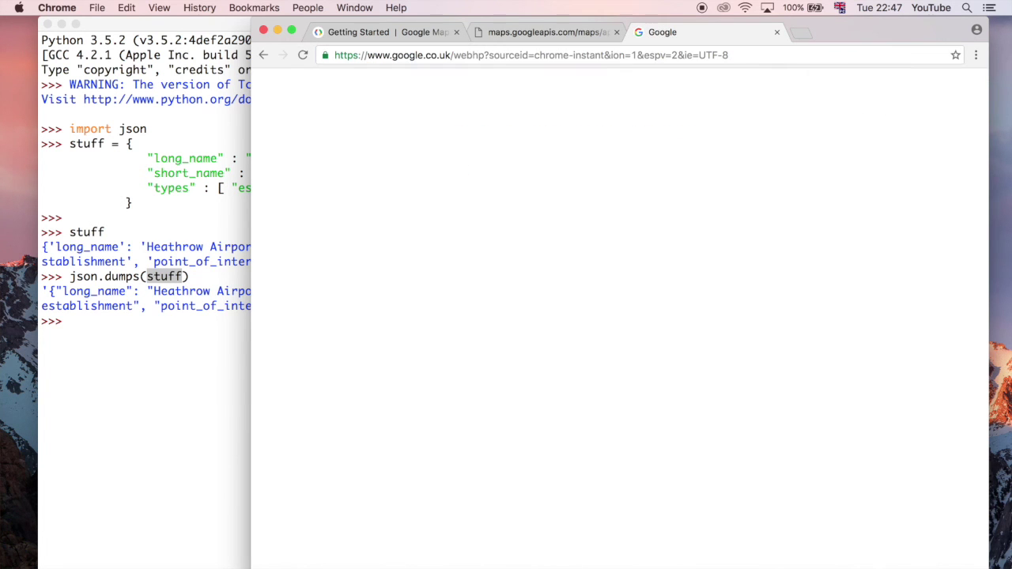
left_click(516, 194)
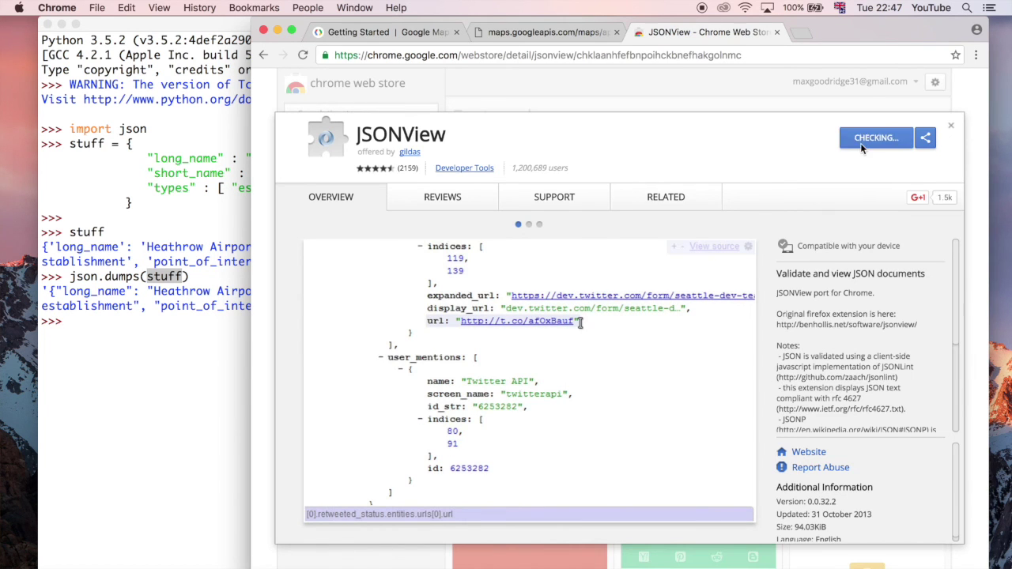
left_click(731, 151)
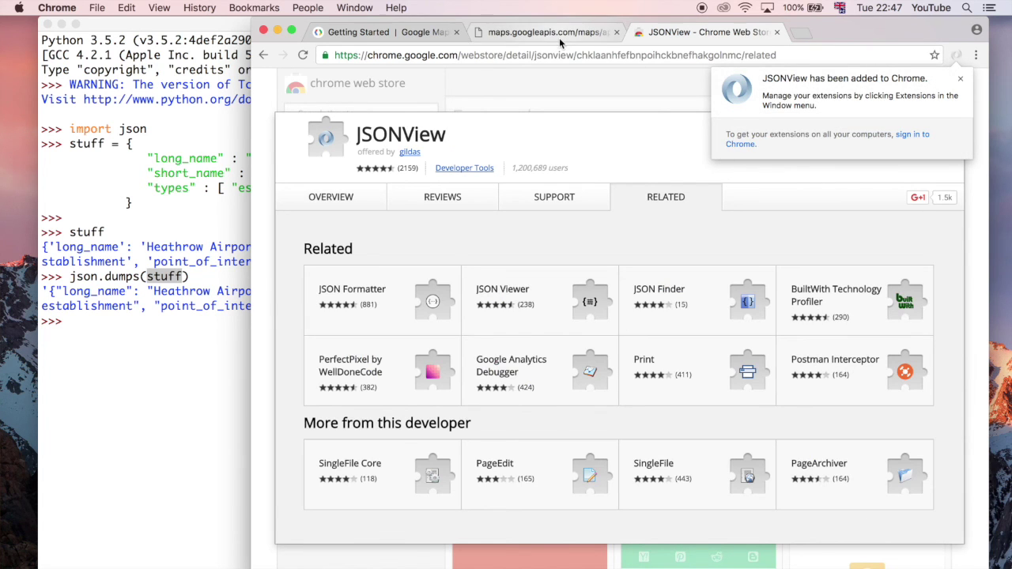
left_click(559, 36)
- Reload the geocode tab and scroll the JSONView tree to its 'OK' status and back
left_click(309, 55)
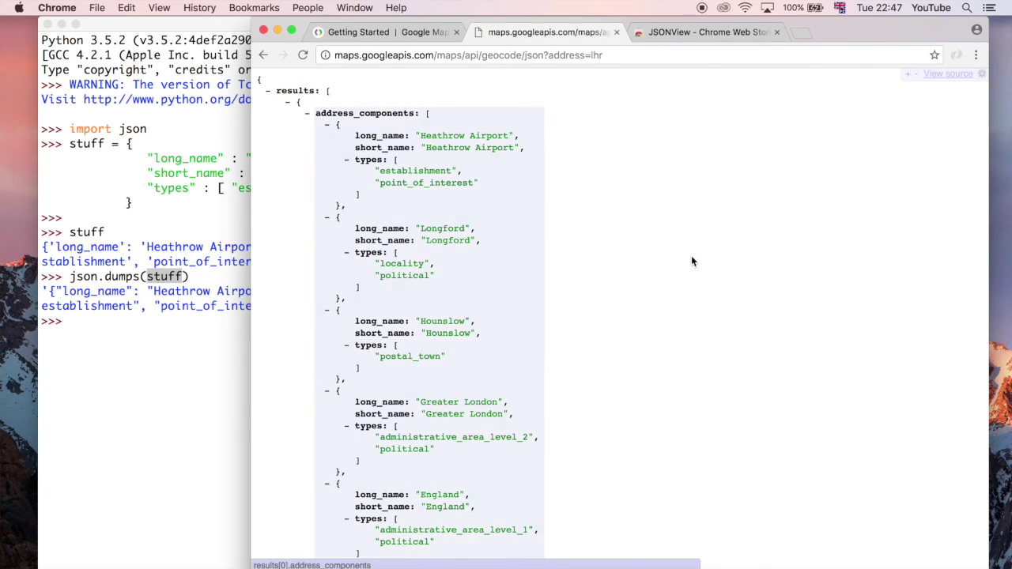
scroll(587, 301, "down", 10)
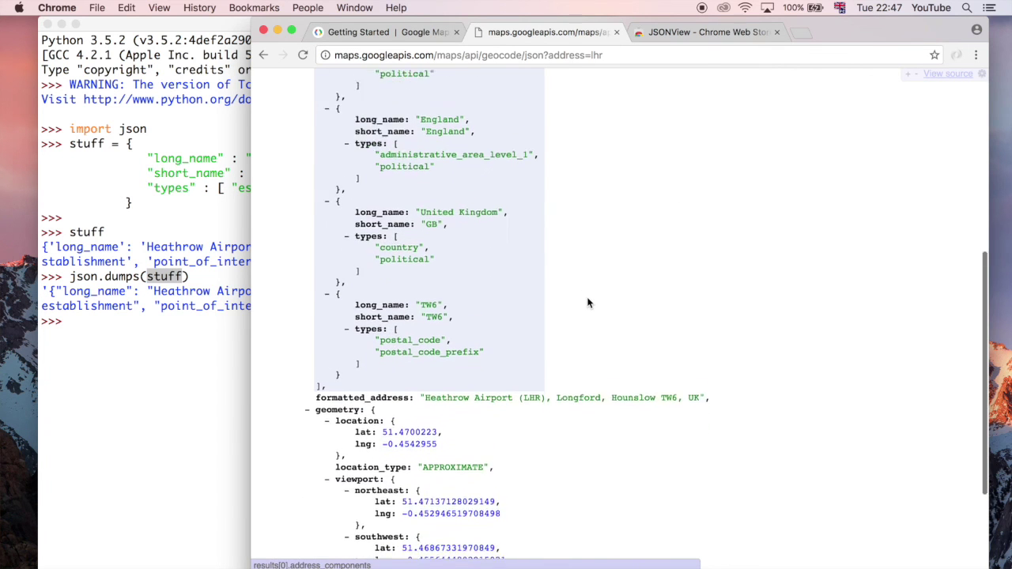
scroll(587, 301, "down", 2)
scroll(587, 302, "up", 1)
scroll(587, 302, "down", 2)
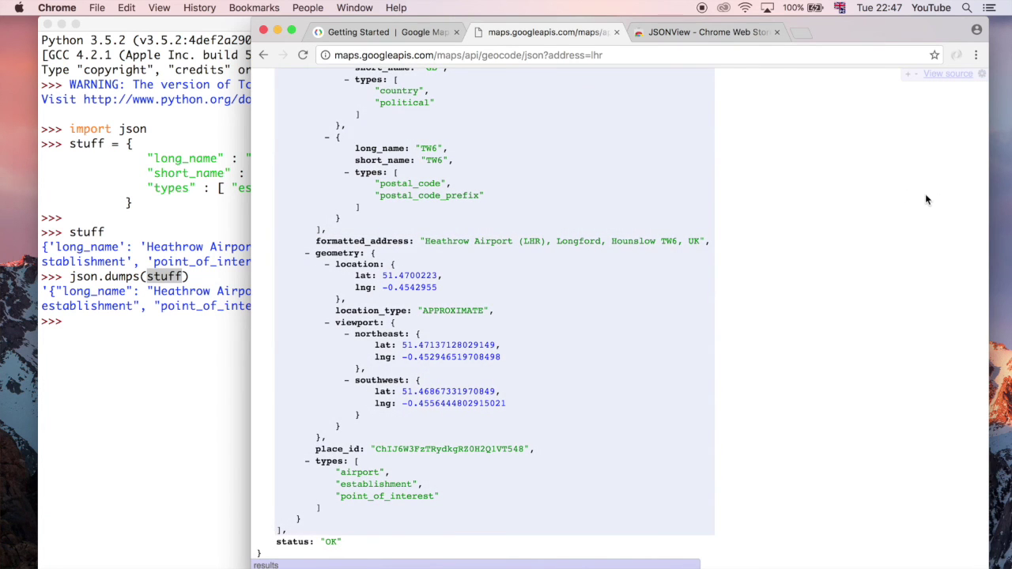
scroll(930, 180, "up", 12)
scroll(931, 182, "down", 2)
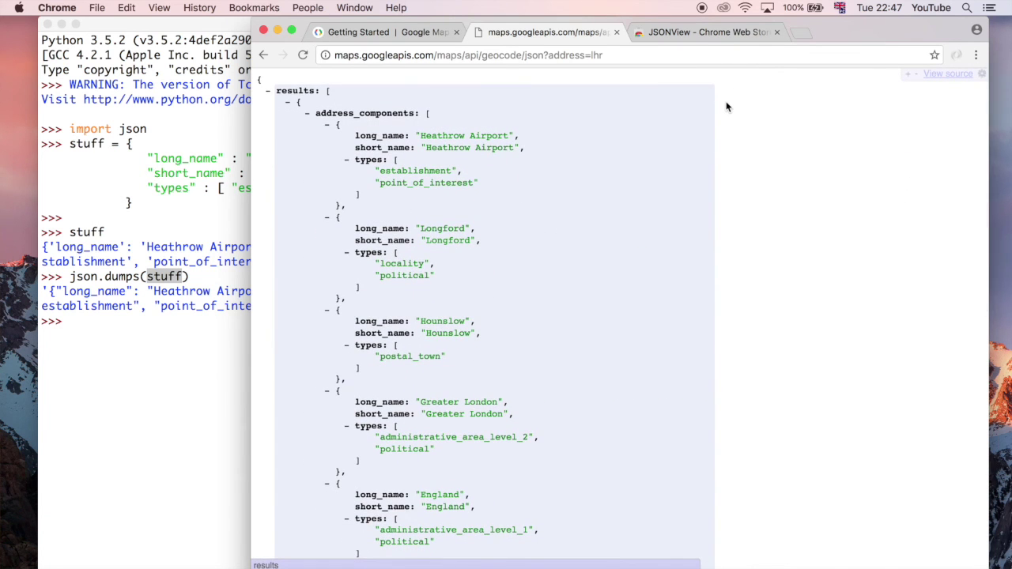